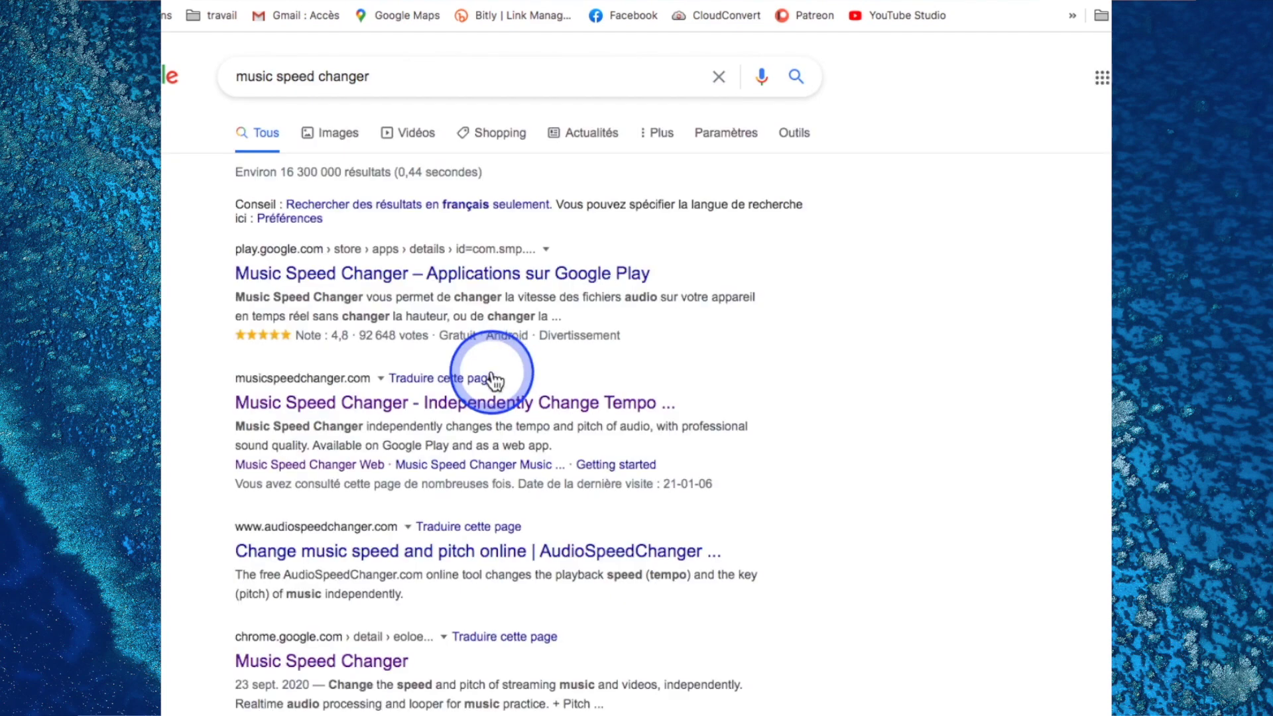
Step: Open the Music Speed Changer web app from the search results and set its language to Français
{"action": "left_click", "coordinate": [357, 403]}
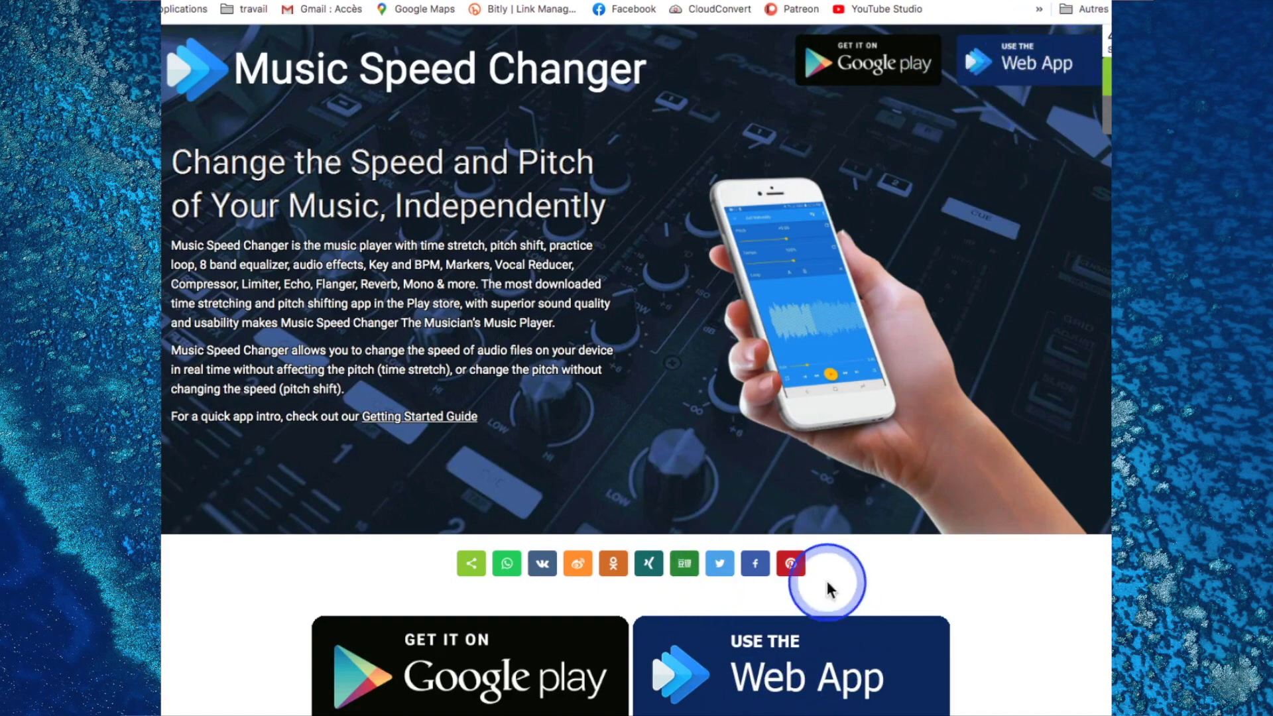
{"action": "left_click", "coordinate": [758, 660]}
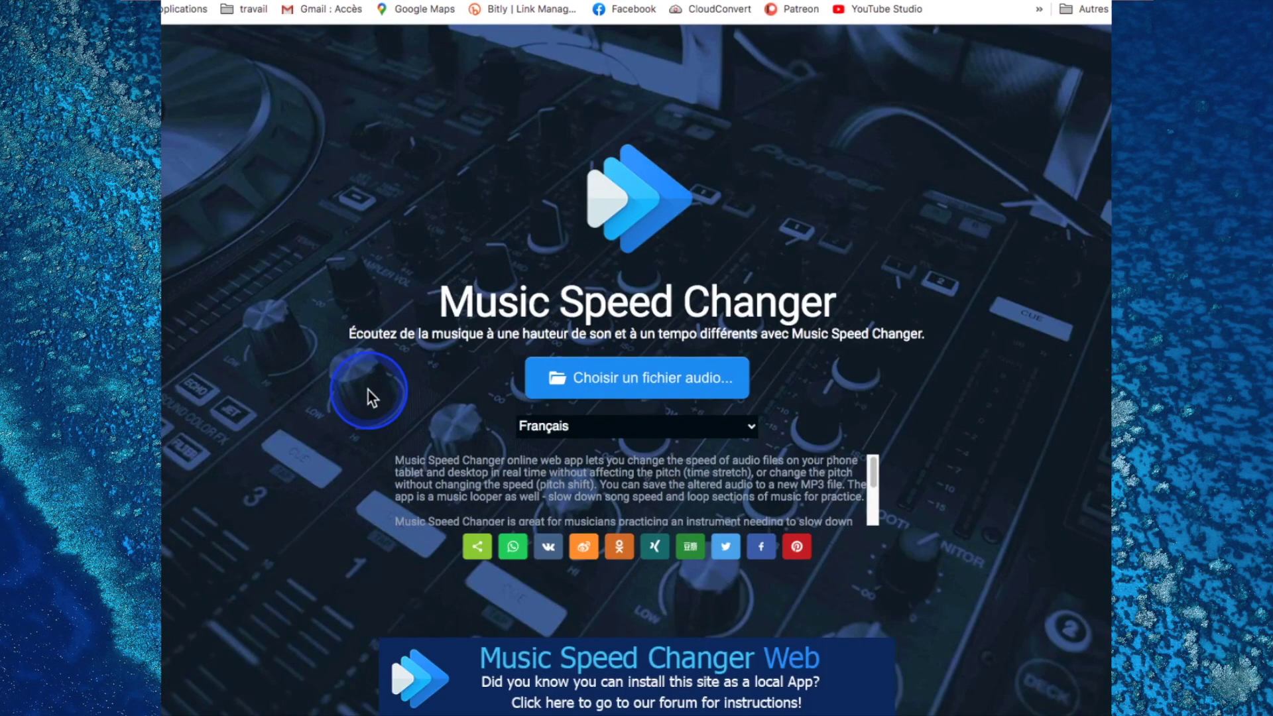
{"action": "left_click", "coordinate": [749, 429]}
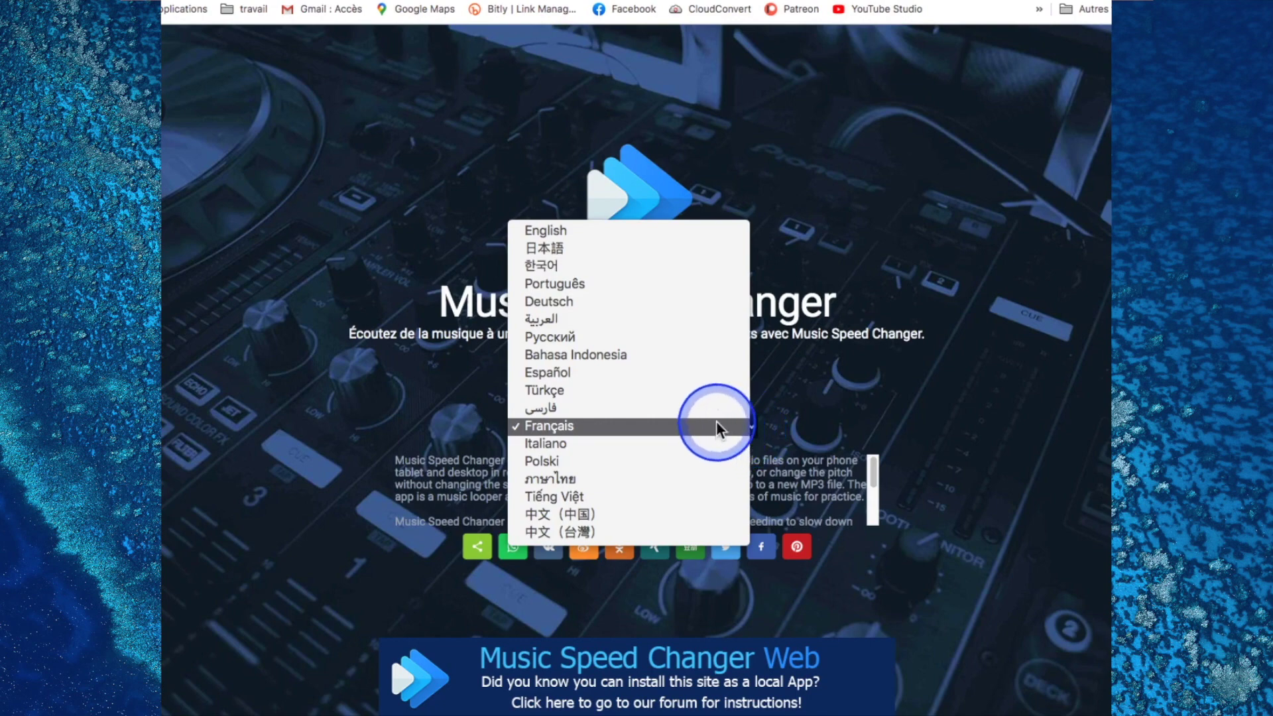
{"action": "left_click", "coordinate": [672, 426]}
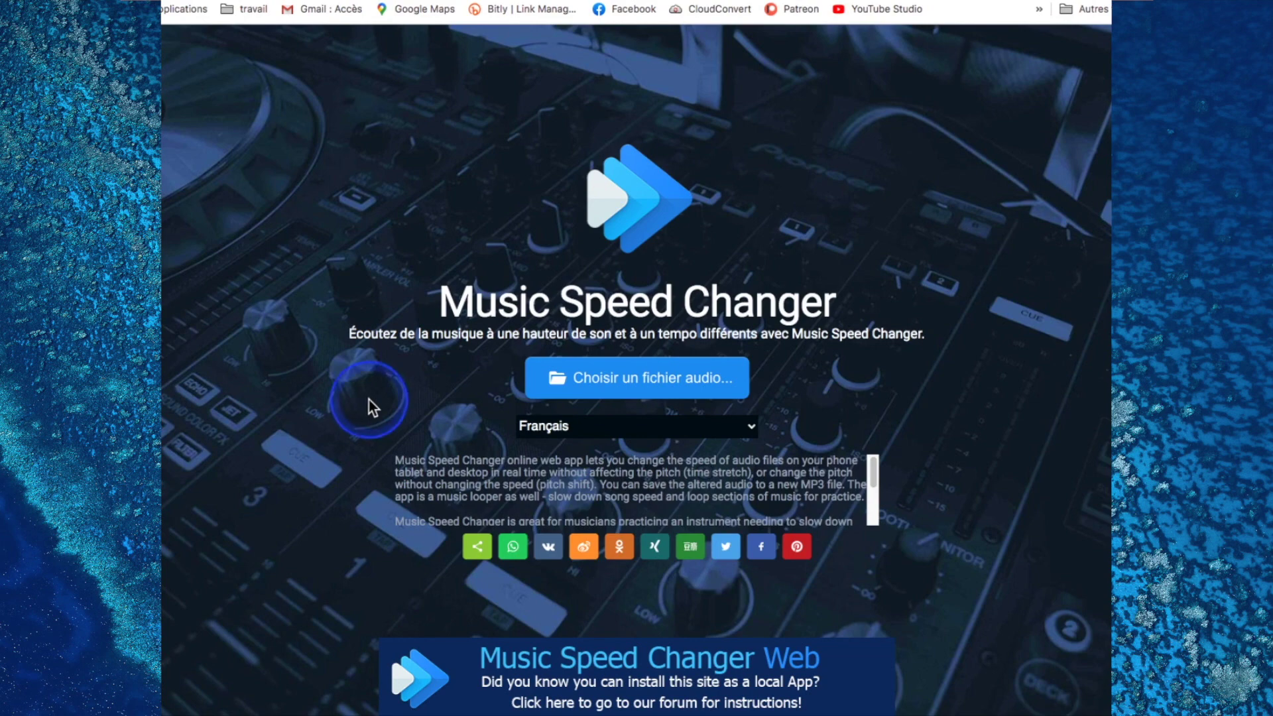
Step: Load the audio file "la soupe aux pois.mp3" from the Audio files folder
{"action": "left_click", "coordinate": [657, 384]}
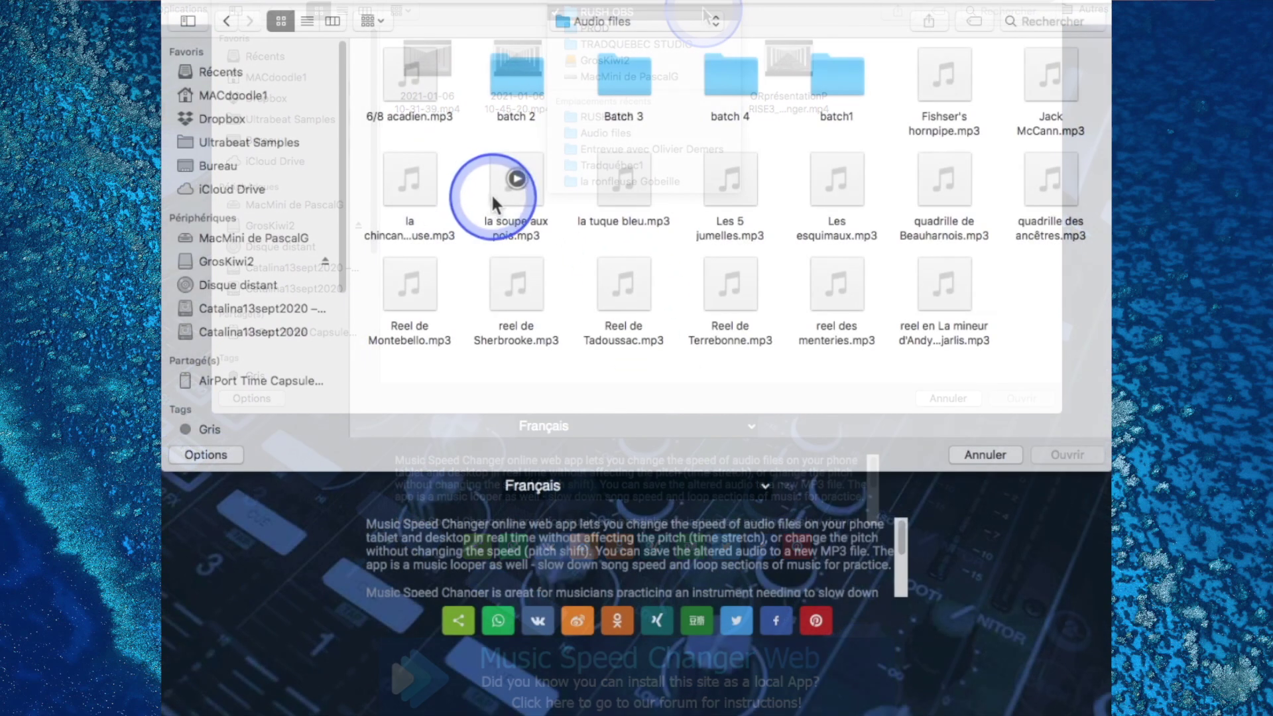
{"action": "left_click", "coordinate": [494, 193]}
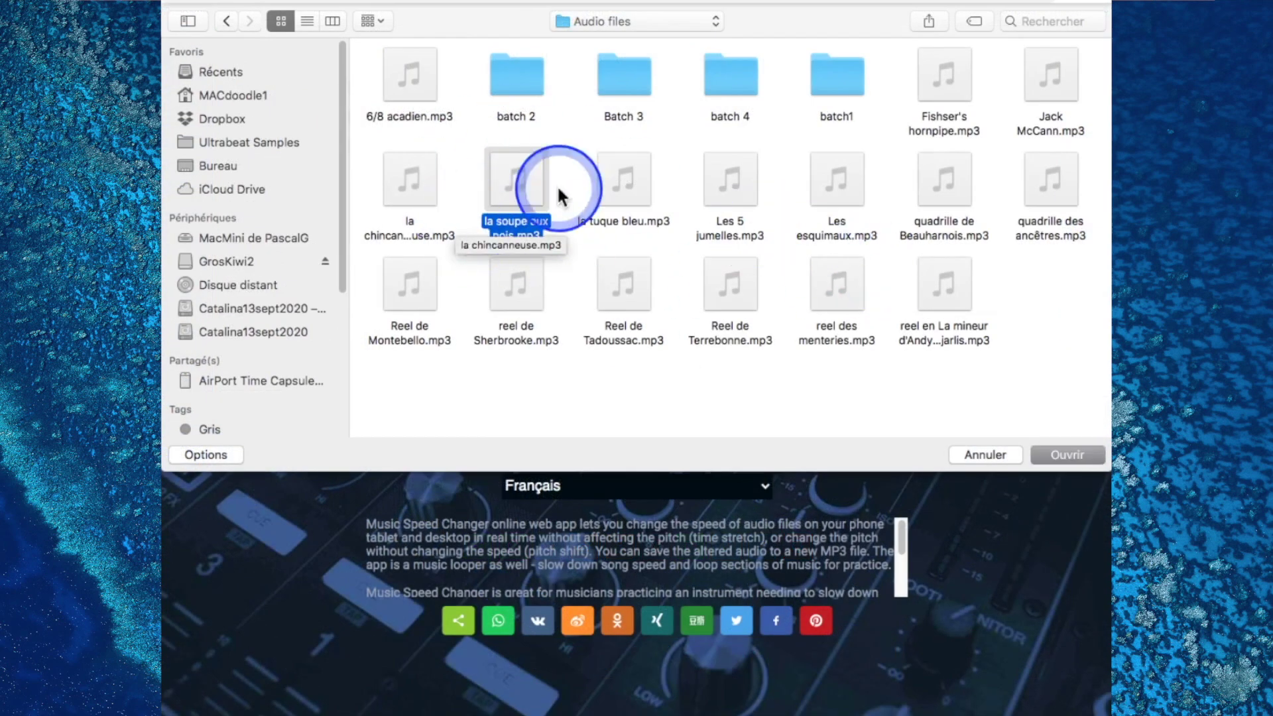
{"action": "left_click", "coordinate": [1071, 454]}
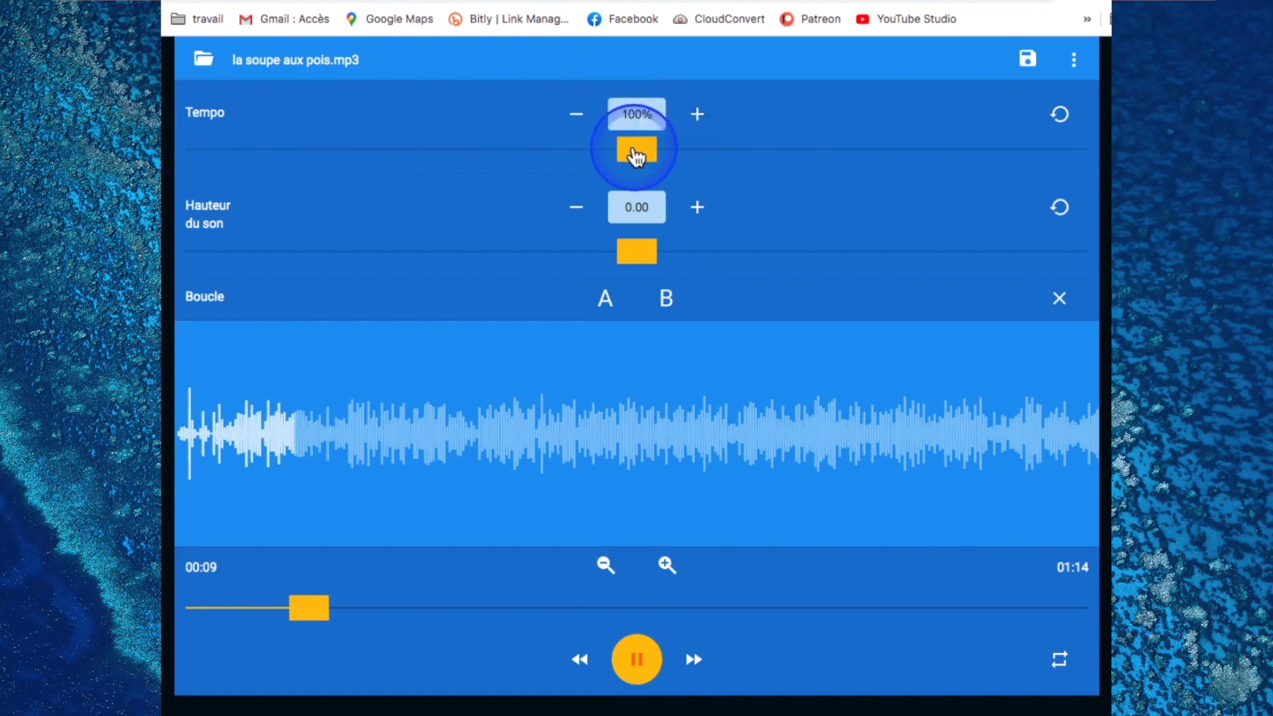
Step: Try the track's tempo at 80%, 60%, 100% and 140%, and reset it to its default
{"action": "left_click_drag", "start_coordinate": [635, 157], "coordinate": [524, 166]}
{"action": "left_click", "coordinate": [524, 155]}
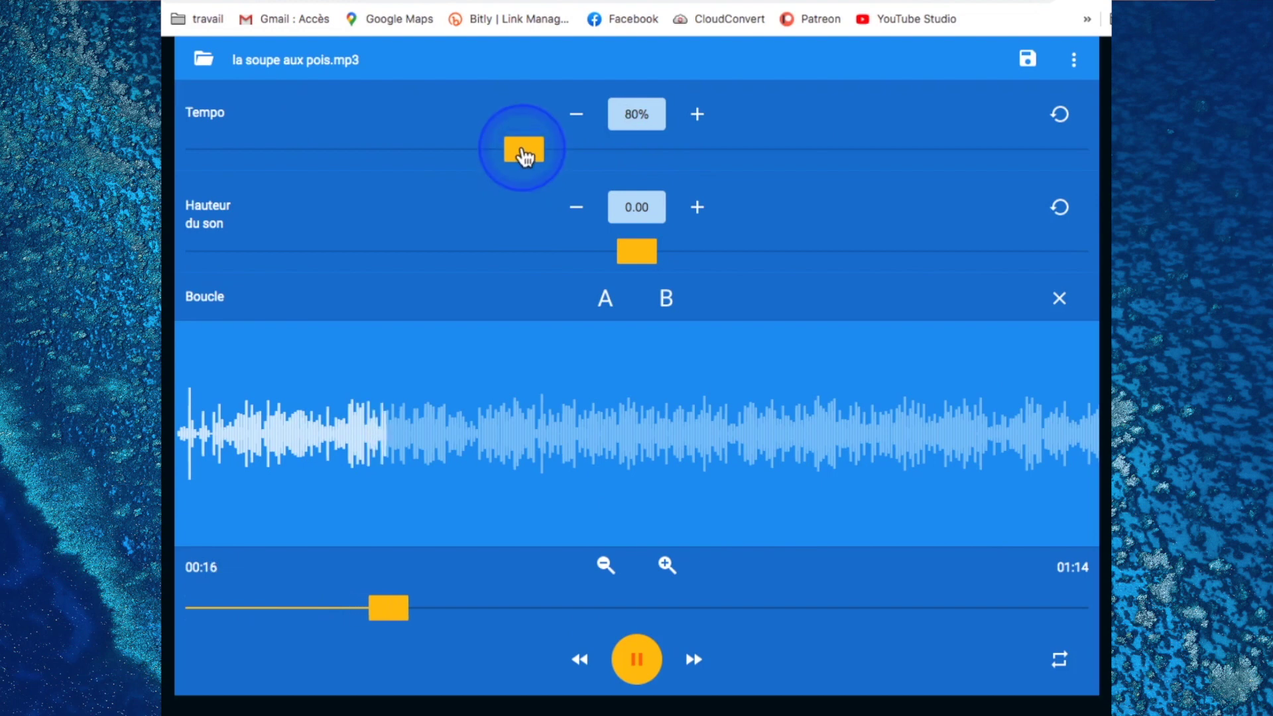
{"action": "left_click_drag", "start_coordinate": [524, 154], "coordinate": [408, 165]}
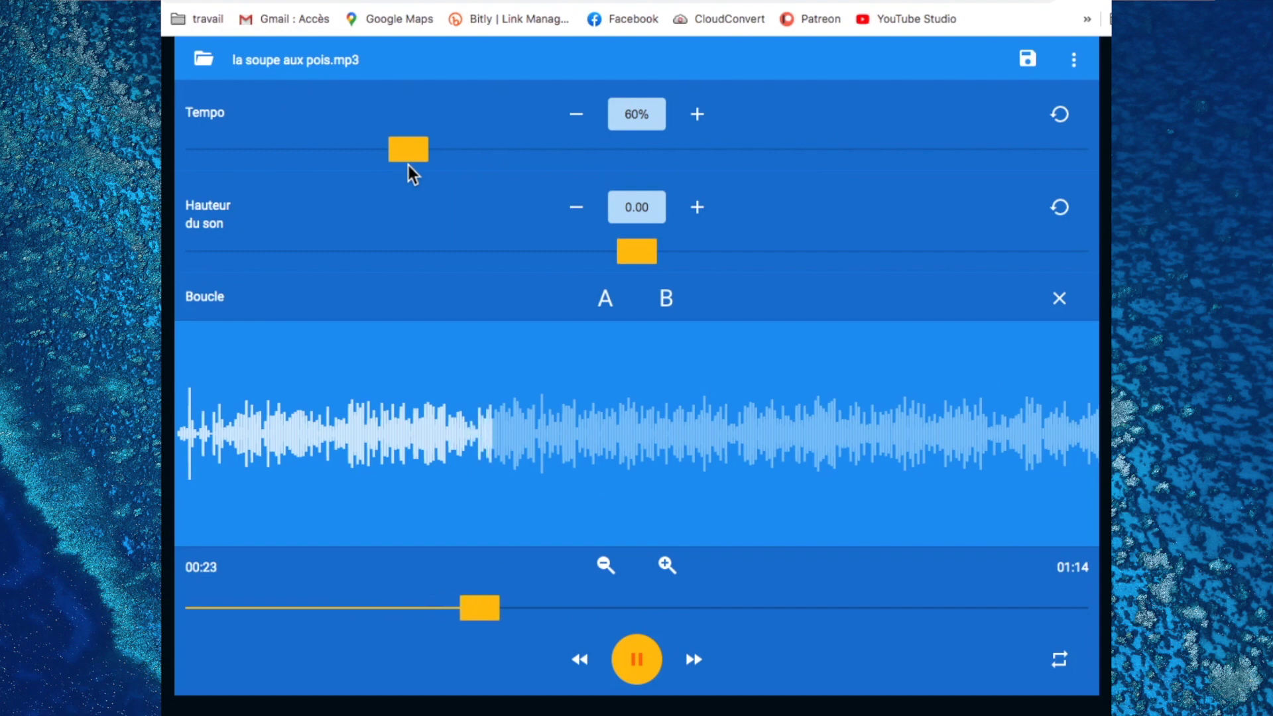
{"action": "left_click_drag", "start_coordinate": [408, 165], "coordinate": [638, 156]}
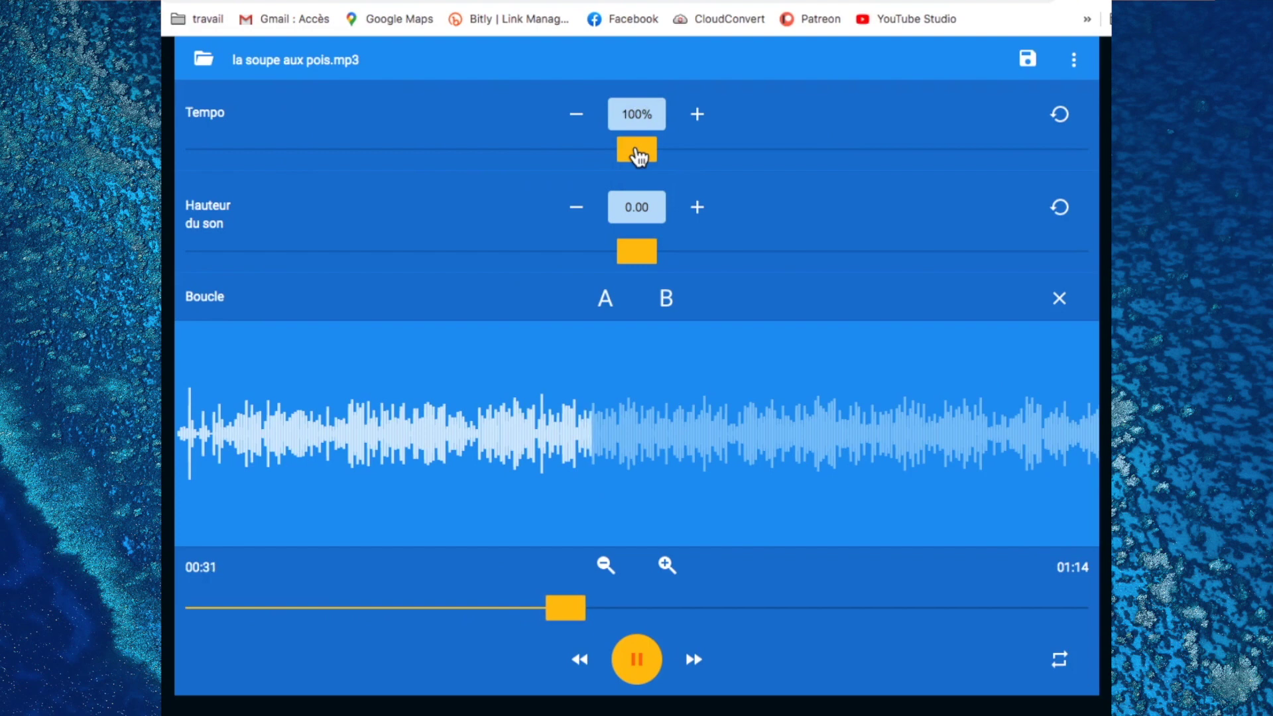
{"action": "left_click_drag", "start_coordinate": [639, 156], "coordinate": [754, 157]}
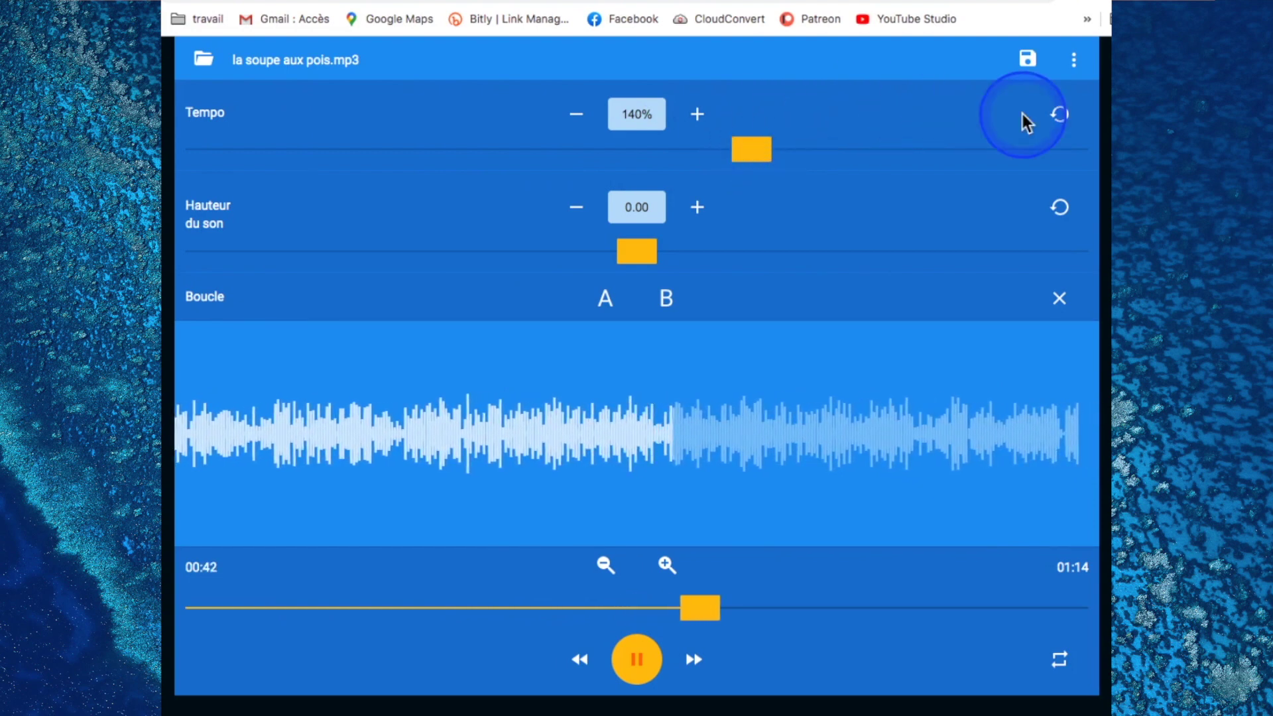
{"action": "left_click", "coordinate": [1060, 116]}
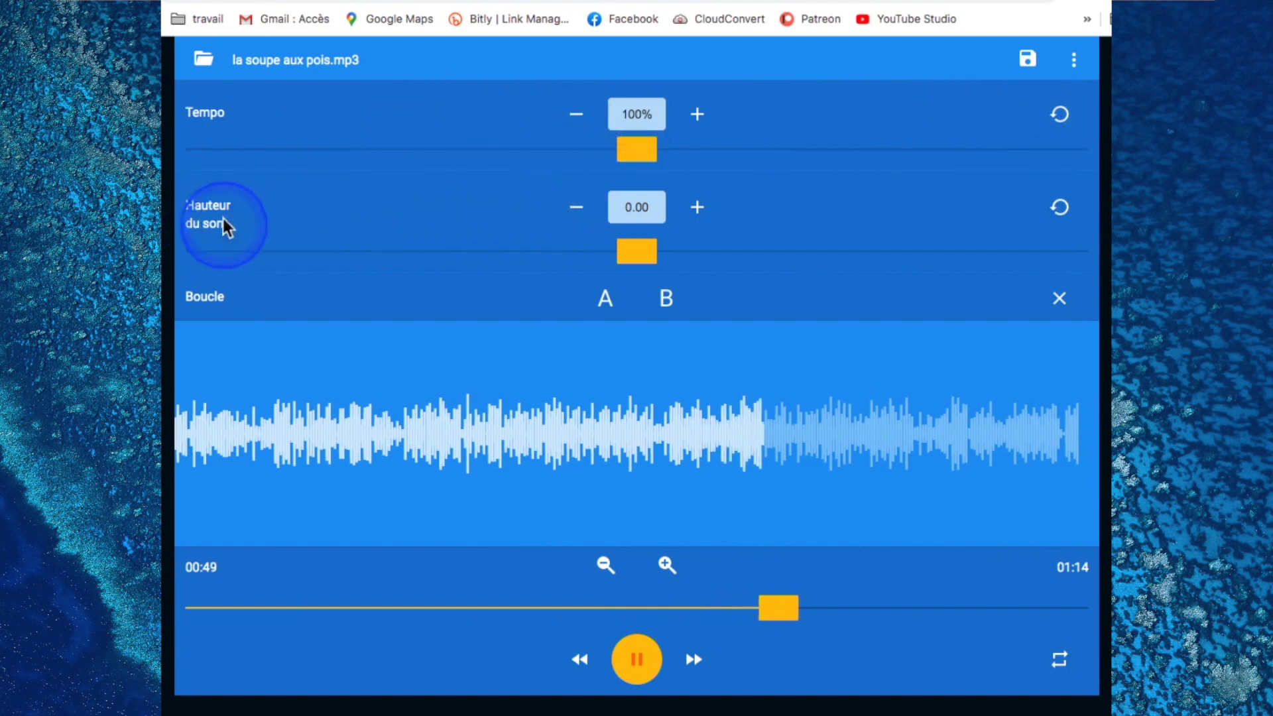
Step: Pause playback and try pitch shifts of +1.00, +2.00 and -1.00 in whole steps, returning the pitch to 0.00
{"action": "left_click", "coordinate": [641, 657]}
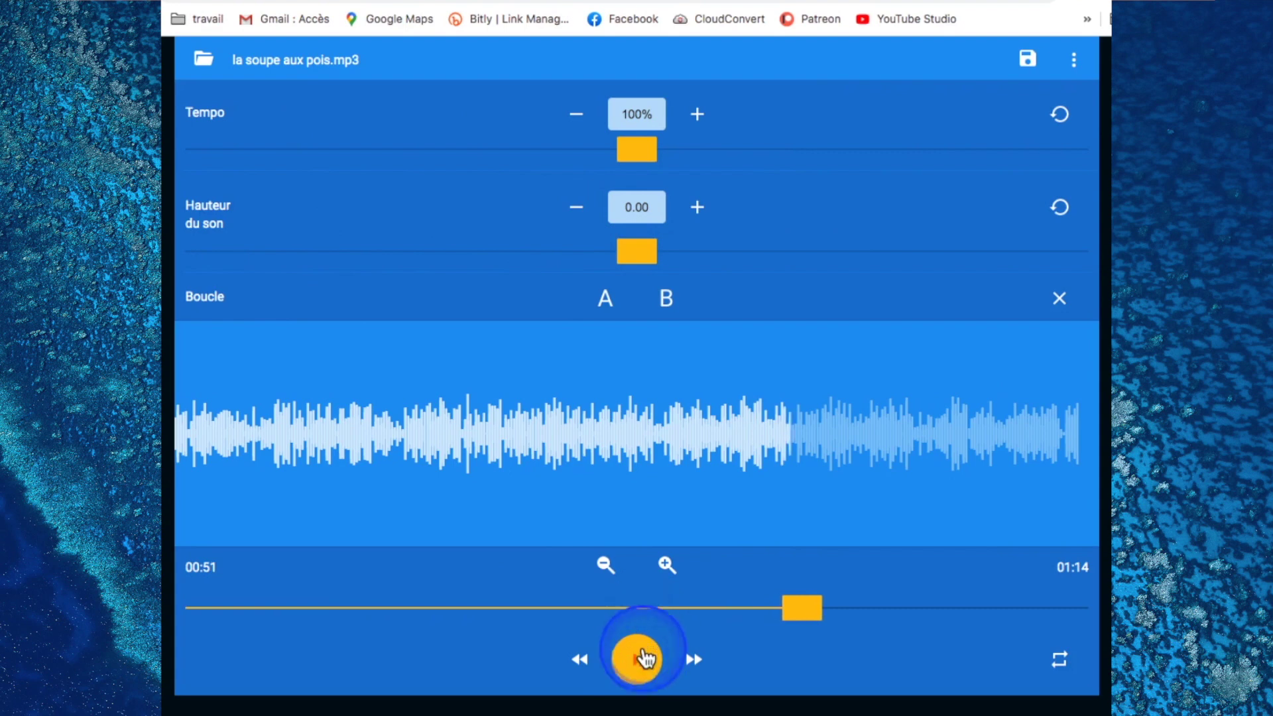
{"action": "left_click", "coordinate": [700, 210]}
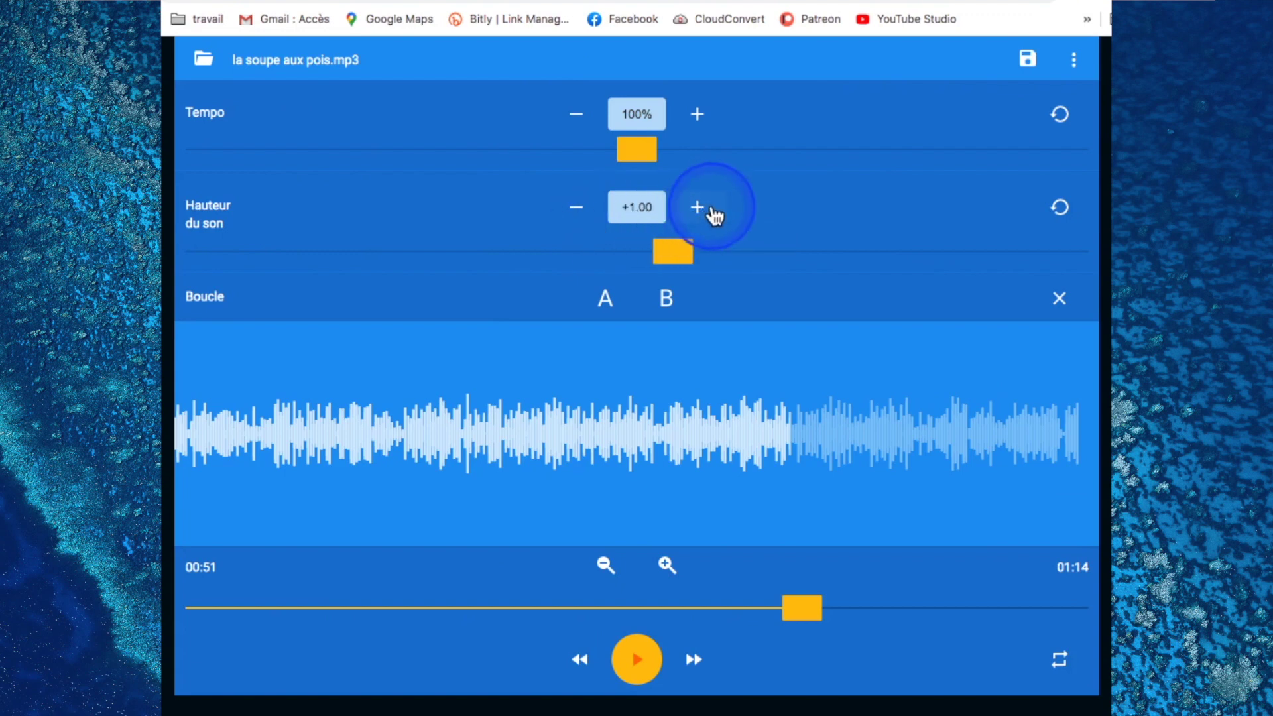
{"action": "left_click", "coordinate": [578, 211]}
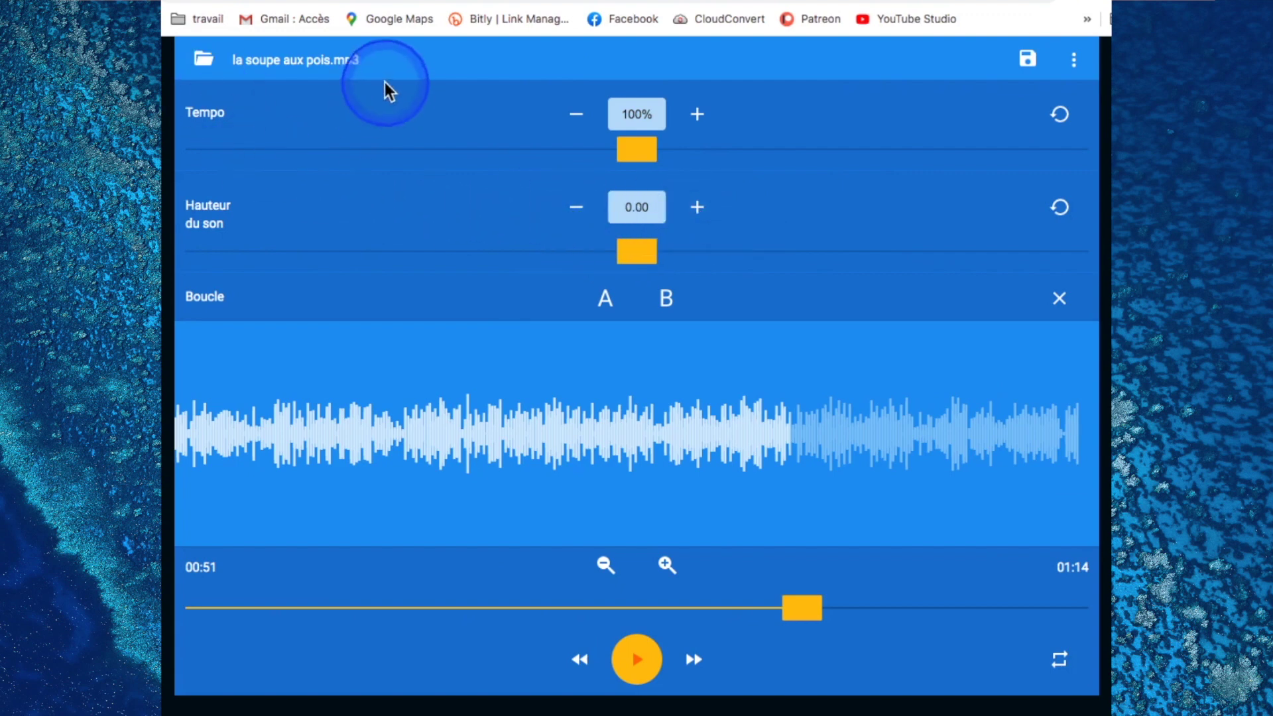
{"action": "left_click", "coordinate": [696, 209]}
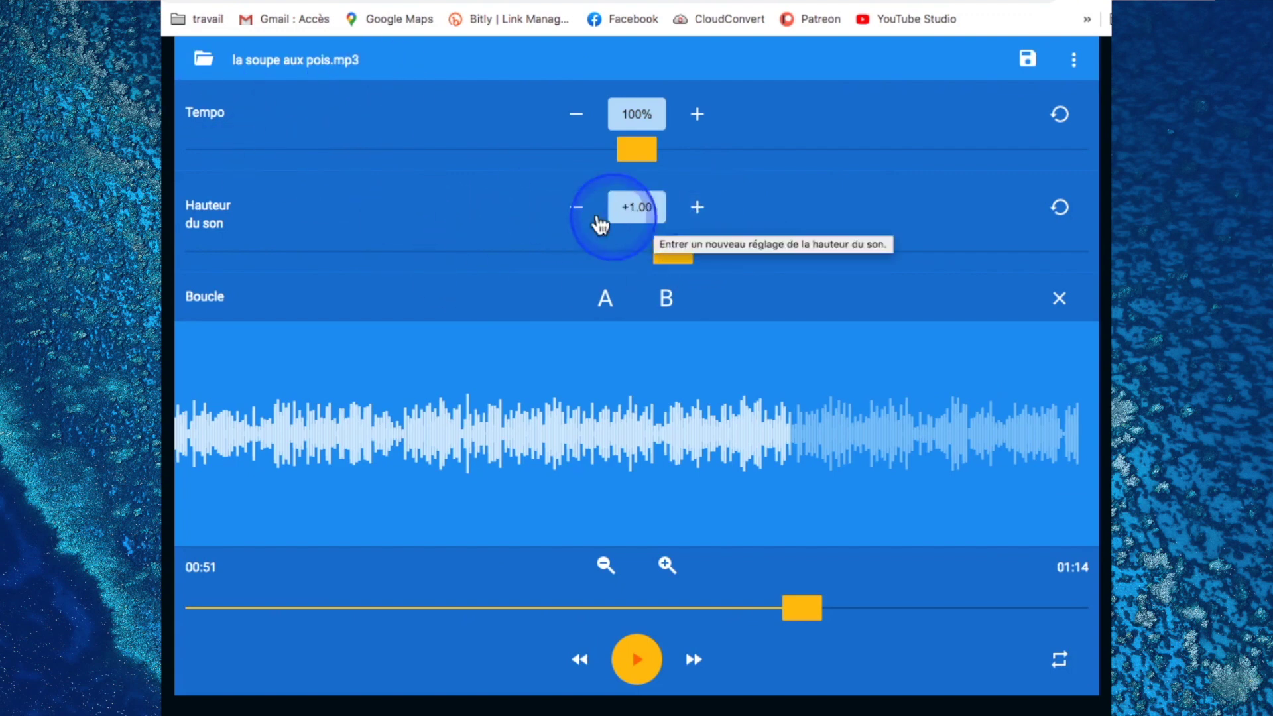
{"action": "left_click", "coordinate": [698, 208]}
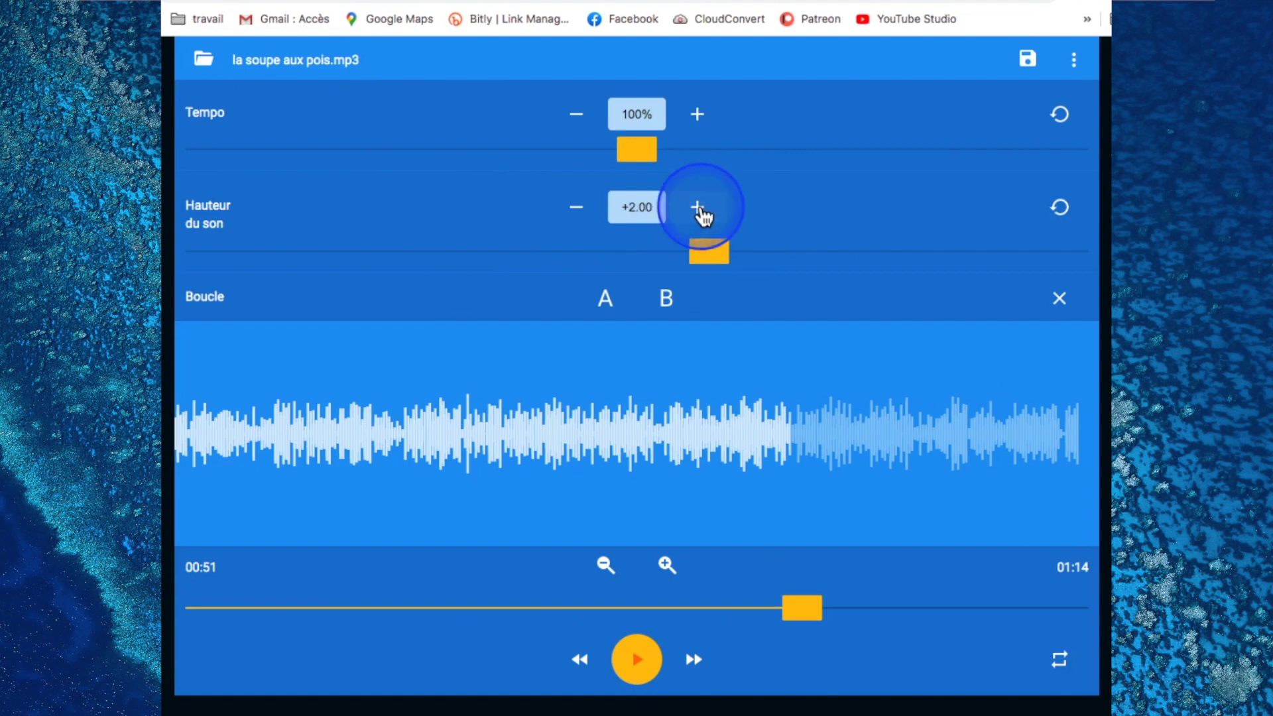
{"action": "left_click", "coordinate": [577, 209]}
{"action": "left_click", "coordinate": [576, 210]}
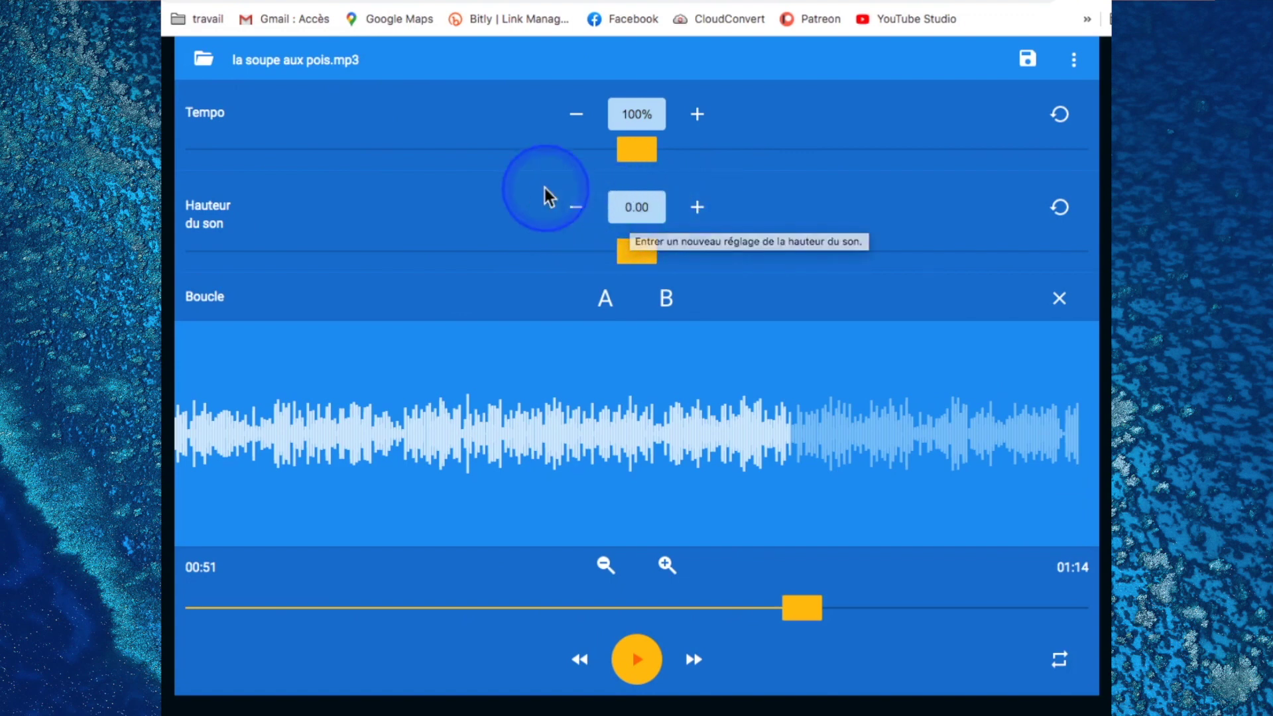
{"action": "left_click", "coordinate": [574, 211]}
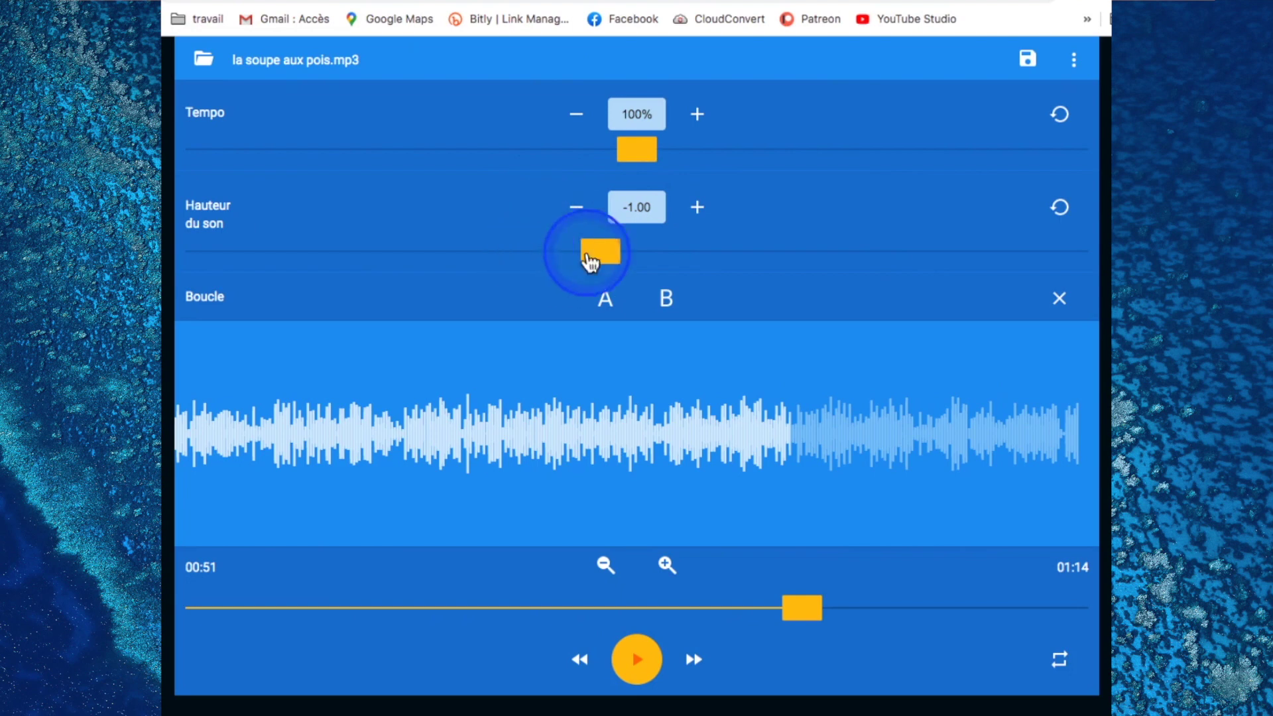
{"action": "left_click", "coordinate": [696, 208]}
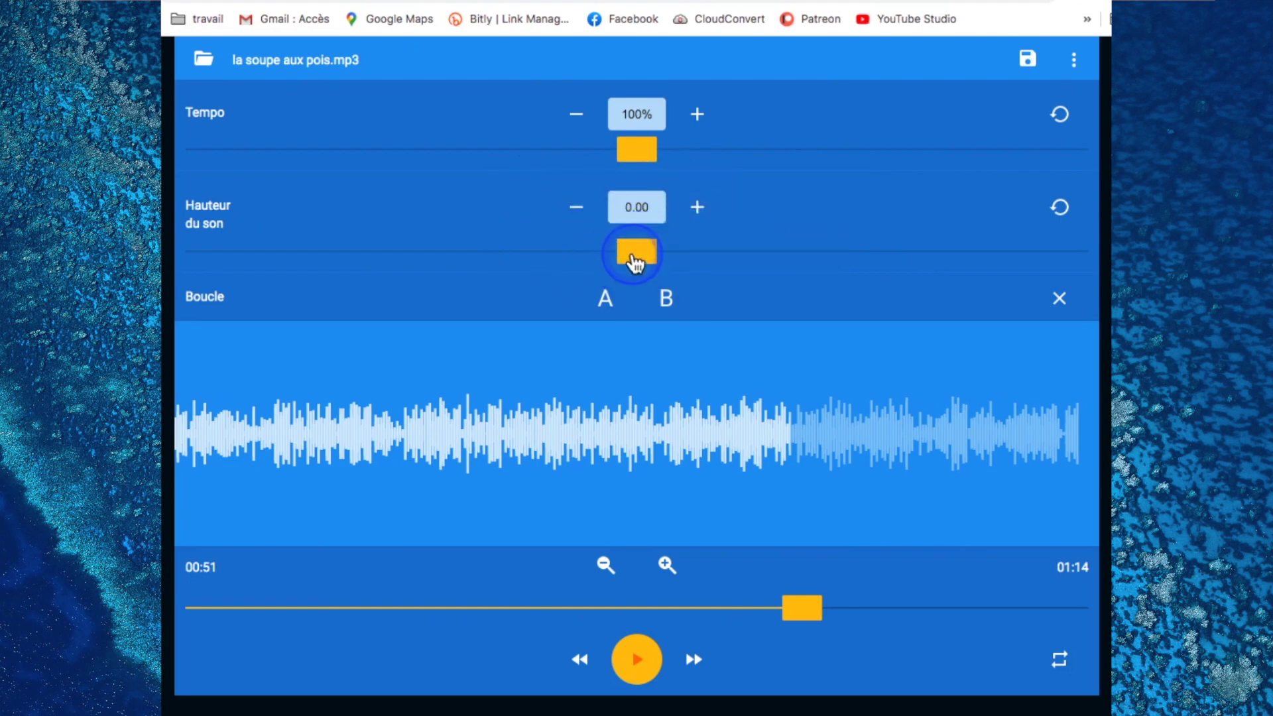
Step: Try fine pitch shifts of +0.50, -0.07 and +0.06, and reset the pitch to its default
{"action": "left_click_drag", "start_coordinate": [637, 266], "coordinate": [656, 267]}
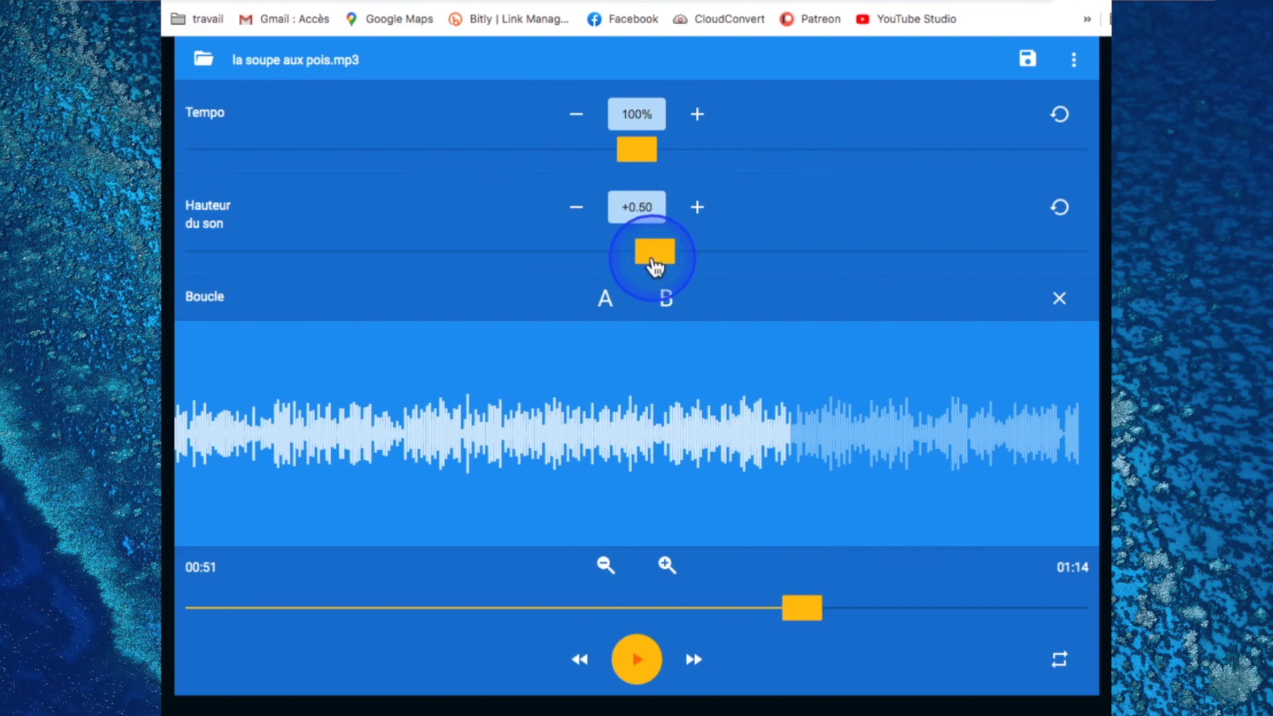
{"action": "left_click_drag", "start_coordinate": [655, 268], "coordinate": [635, 264]}
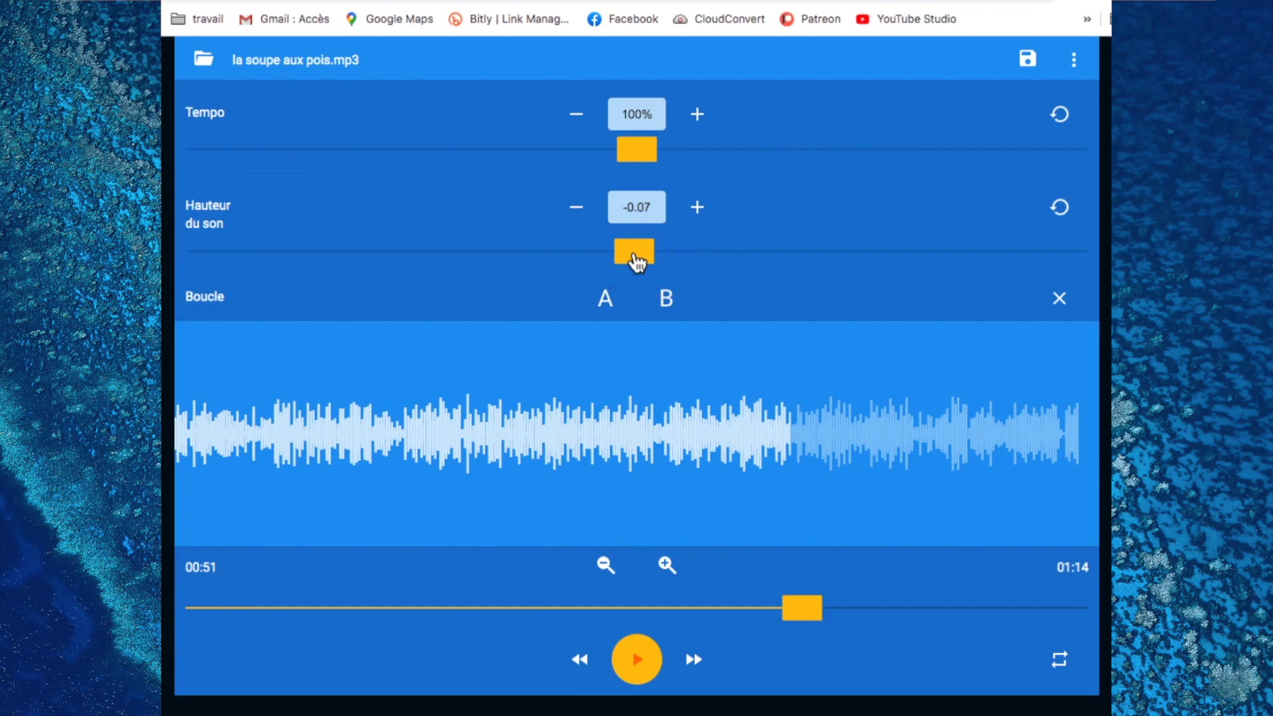
{"action": "mouse_move", "coordinate": [635, 263]}
{"action": "left_mouse_down"}
{"action": "mouse_move", "coordinate": [653, 265]}
{"action": "mouse_move", "coordinate": [641, 268]}
{"action": "left_mouse_up"}
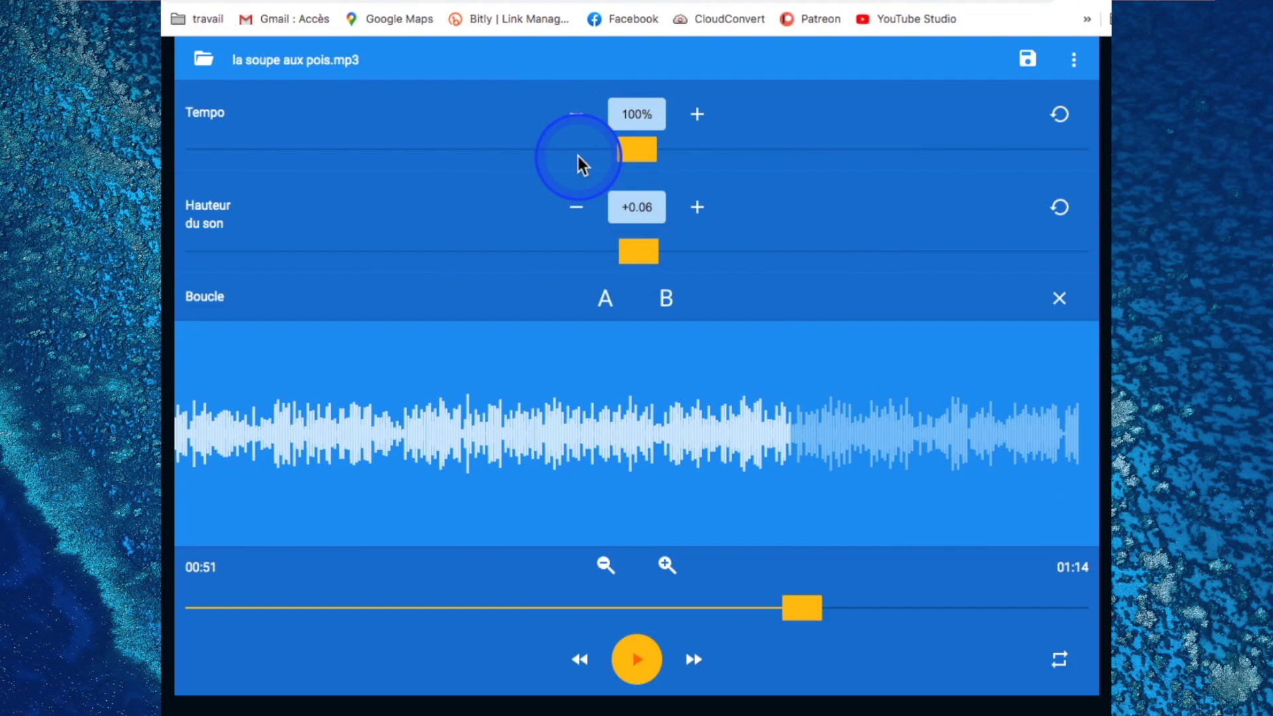
{"action": "left_click", "coordinate": [631, 163]}
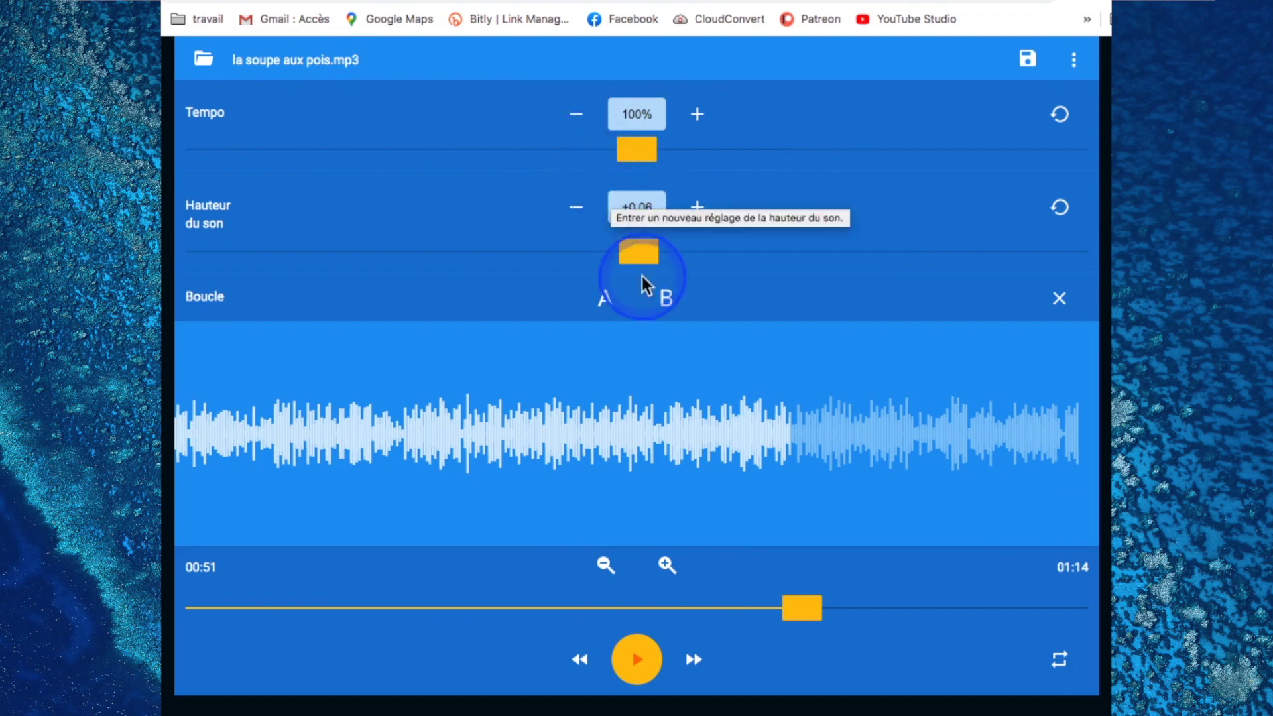
{"action": "left_click", "coordinate": [1061, 209]}
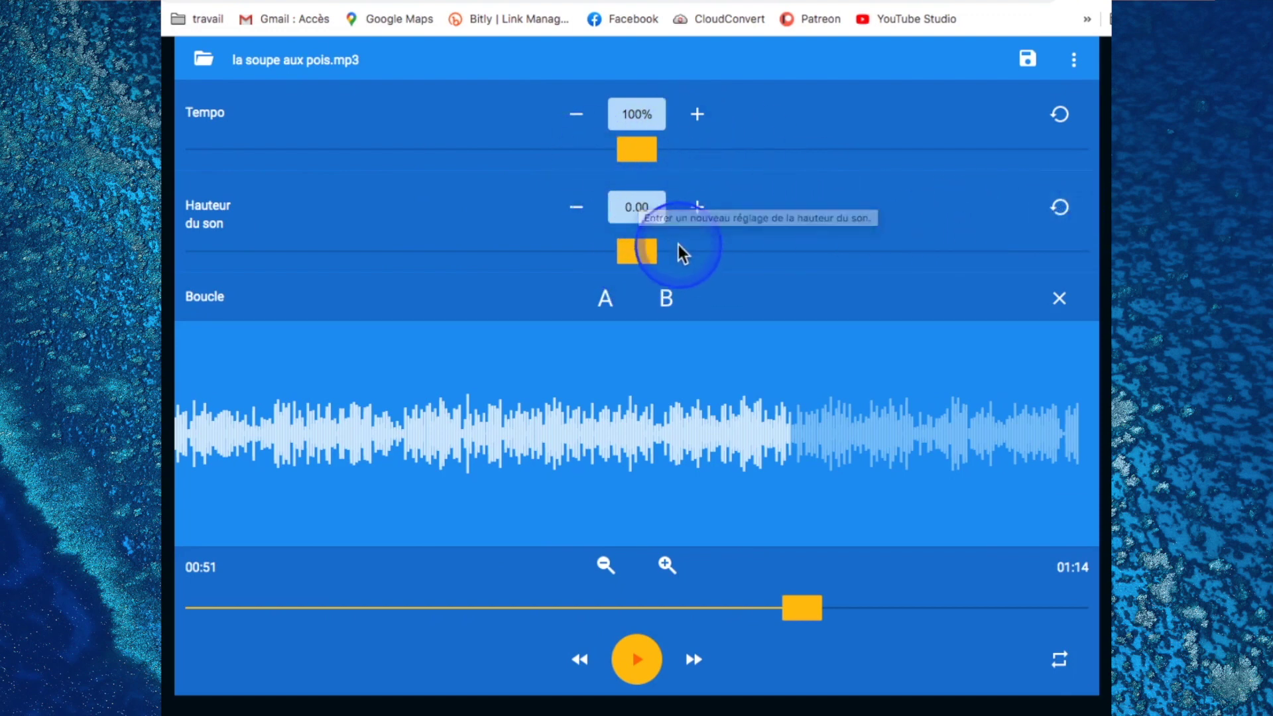
Step: Rewind the track to the start and set loop points A and B at 0:03 and 0:17 during playback
{"action": "left_click_drag", "start_coordinate": [790, 600], "coordinate": [189, 667]}
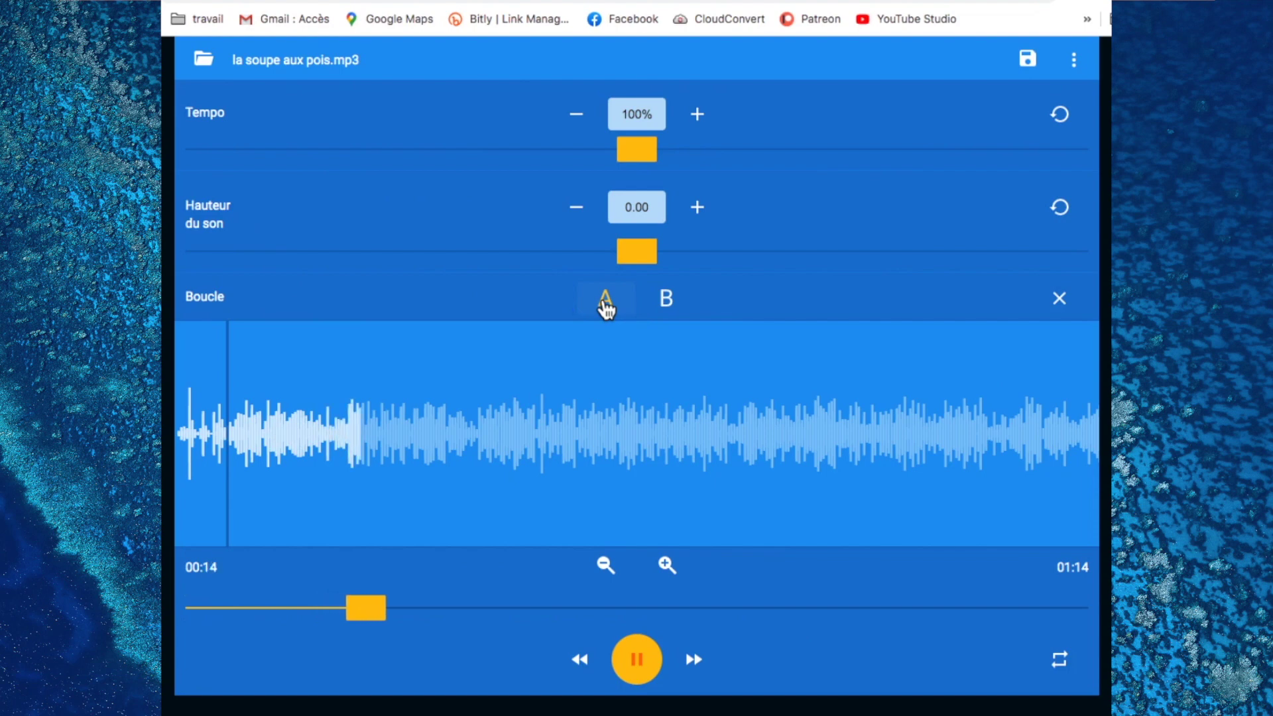
{"action": "left_click", "coordinate": [670, 306]}
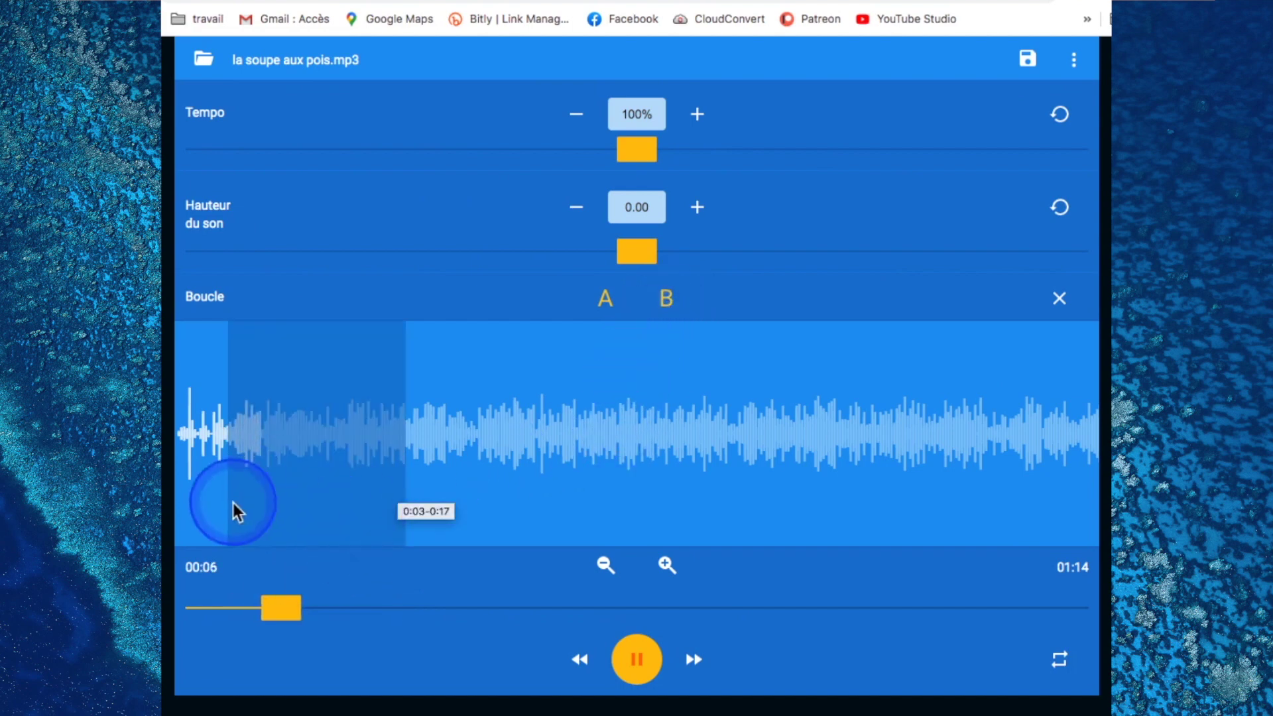
{"action": "left_click", "coordinate": [636, 660]}
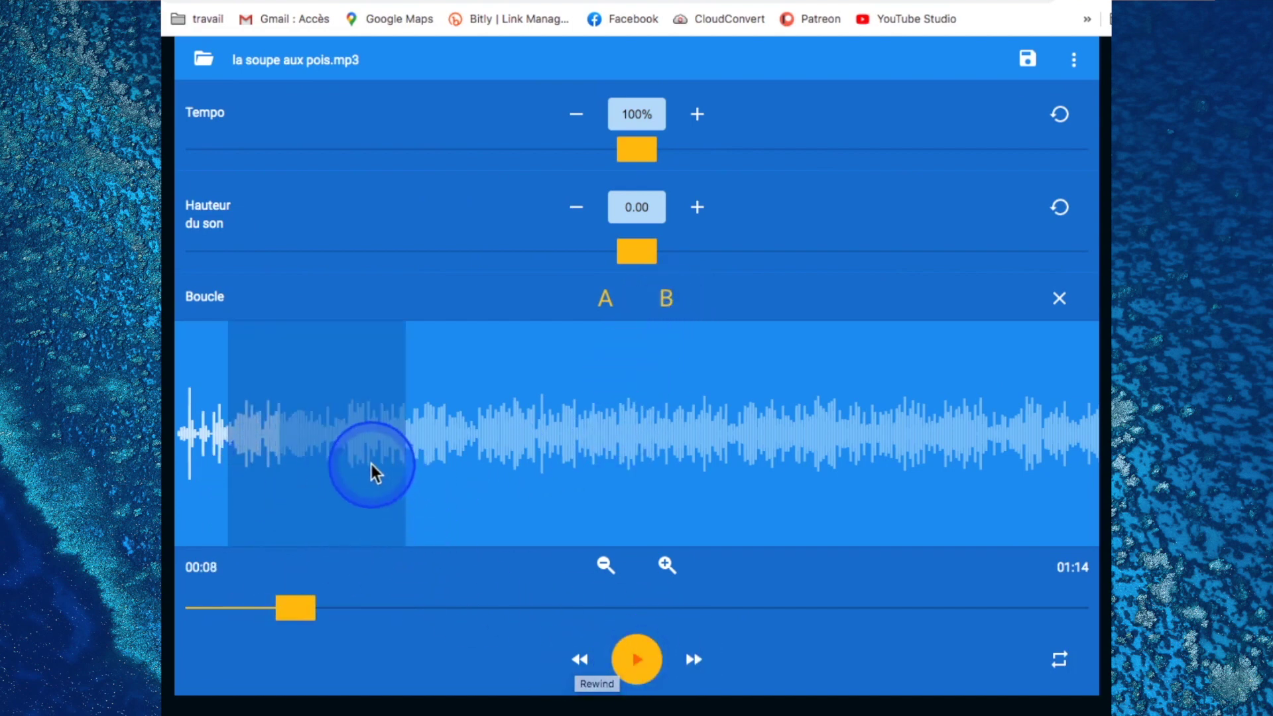
Step: Test the playback position at 0:15 inside the loop, at 0:41 and 0:53 outside it, and back within the loop
{"action": "left_click_drag", "start_coordinate": [372, 471], "coordinate": [380, 459]}
{"action": "left_click", "coordinate": [638, 660]}
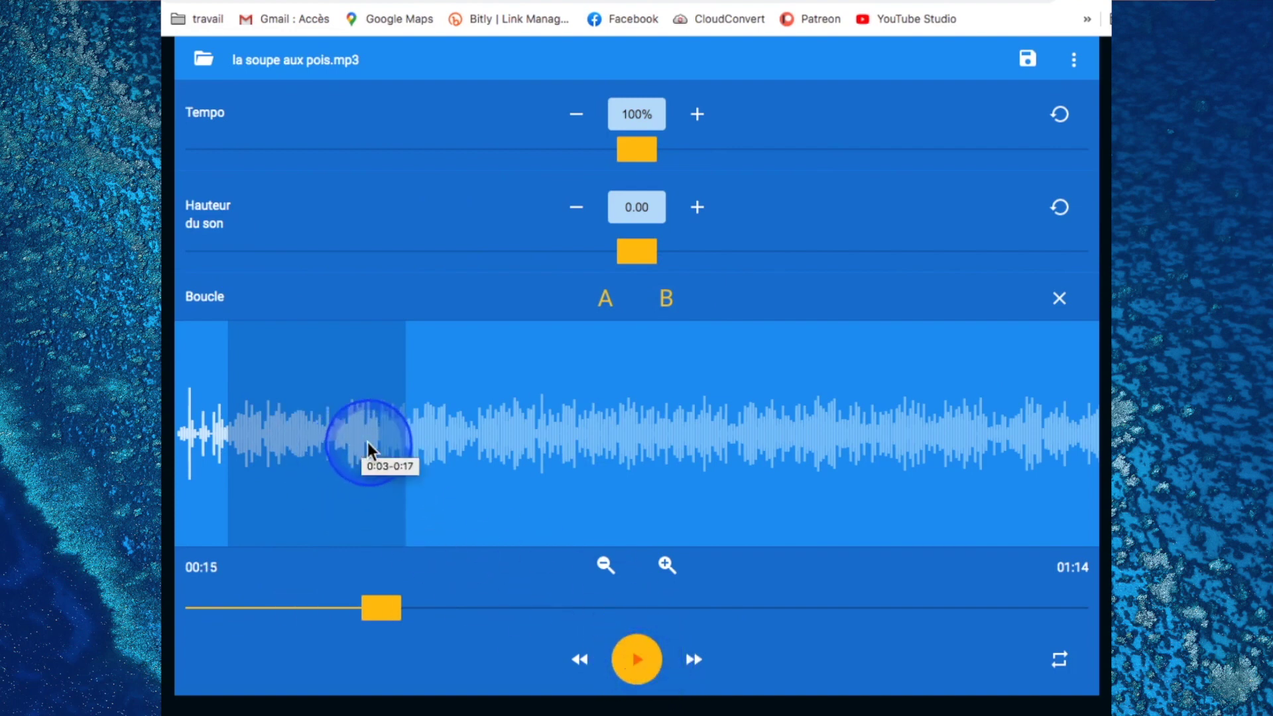
{"action": "left_click", "coordinate": [727, 431]}
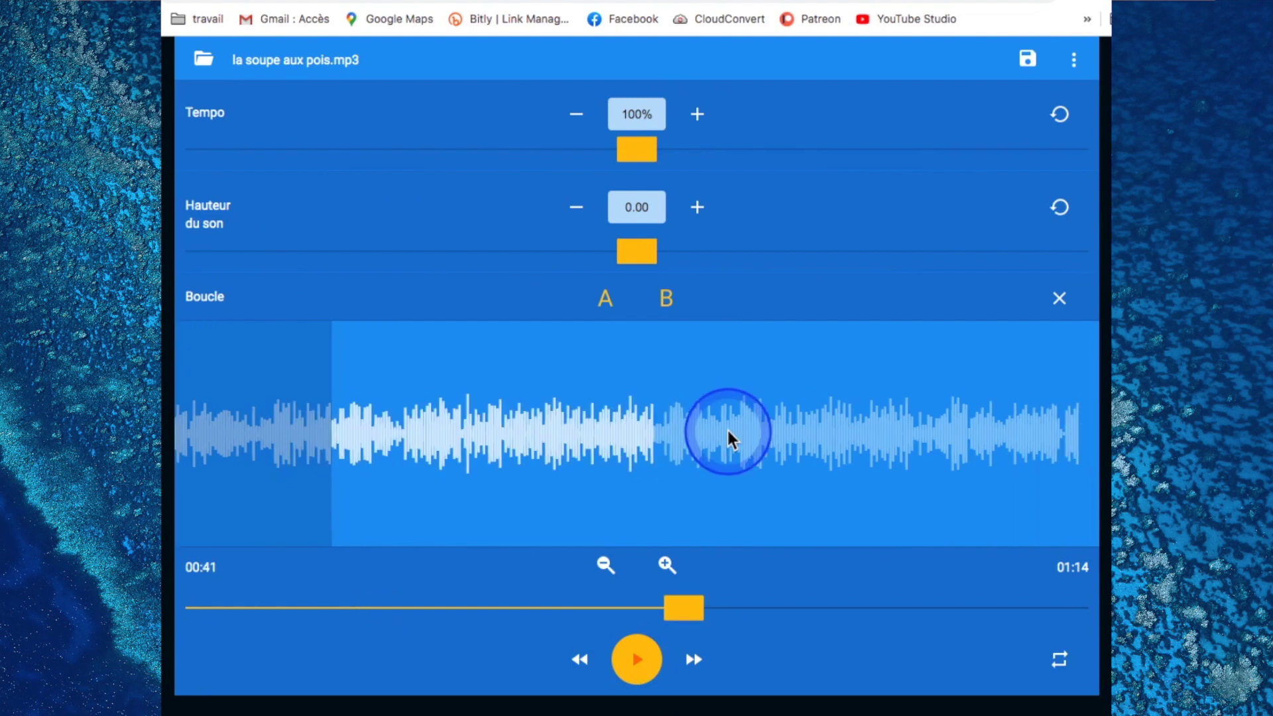
{"action": "left_click", "coordinate": [542, 459]}
{"action": "left_click", "coordinate": [306, 460]}
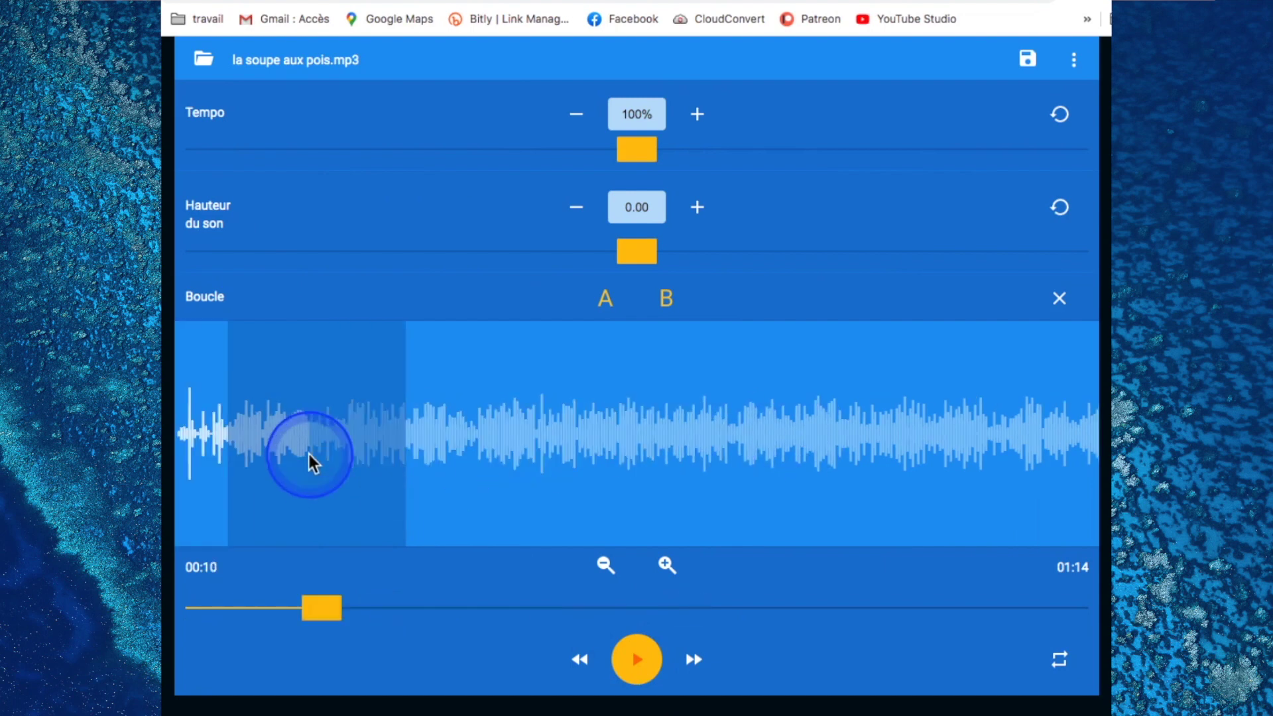
{"action": "left_click", "coordinate": [896, 428]}
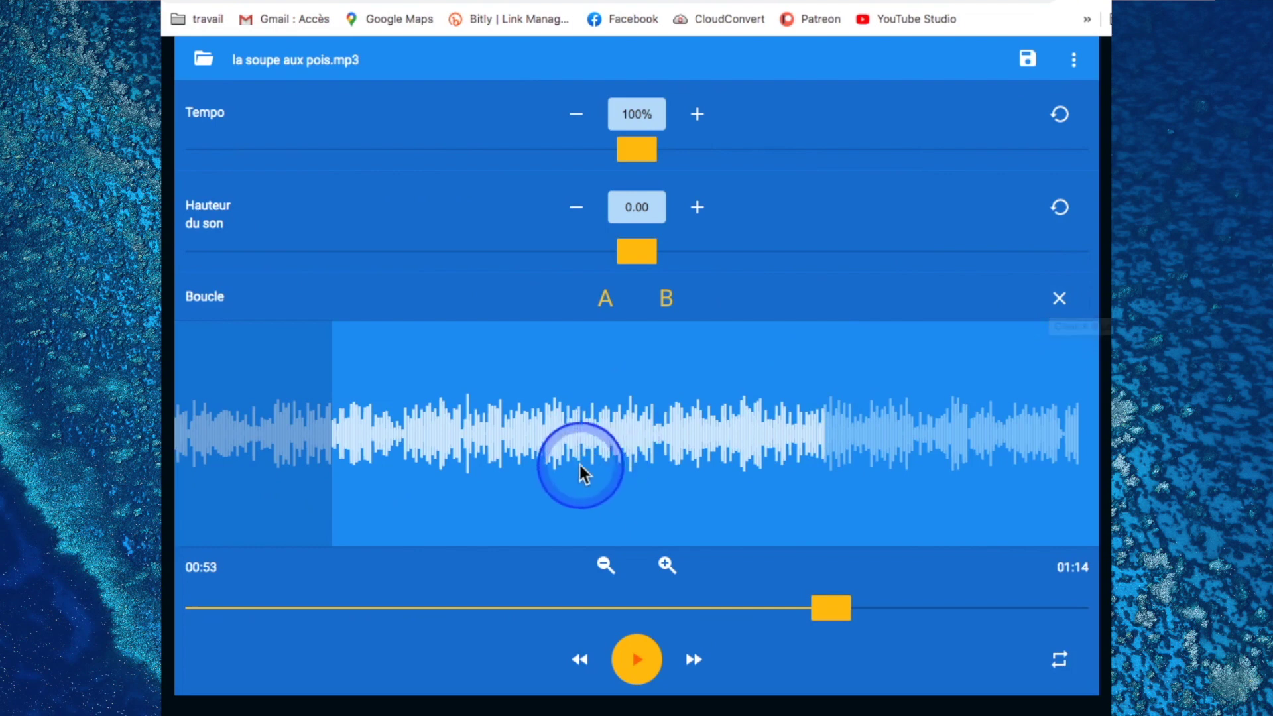
{"action": "left_click", "coordinate": [304, 434]}
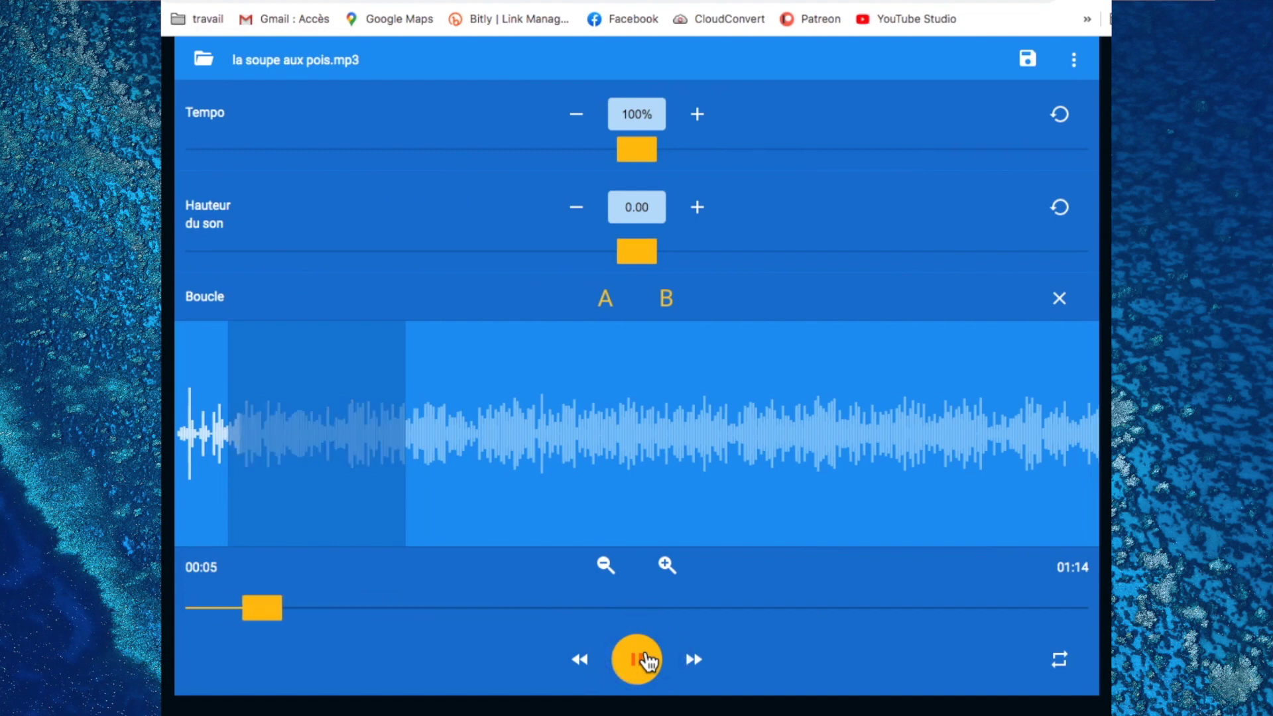
Step: Enlarge the waveform by one zoom level and clear the A–B loop
{"action": "left_click", "coordinate": [666, 565]}
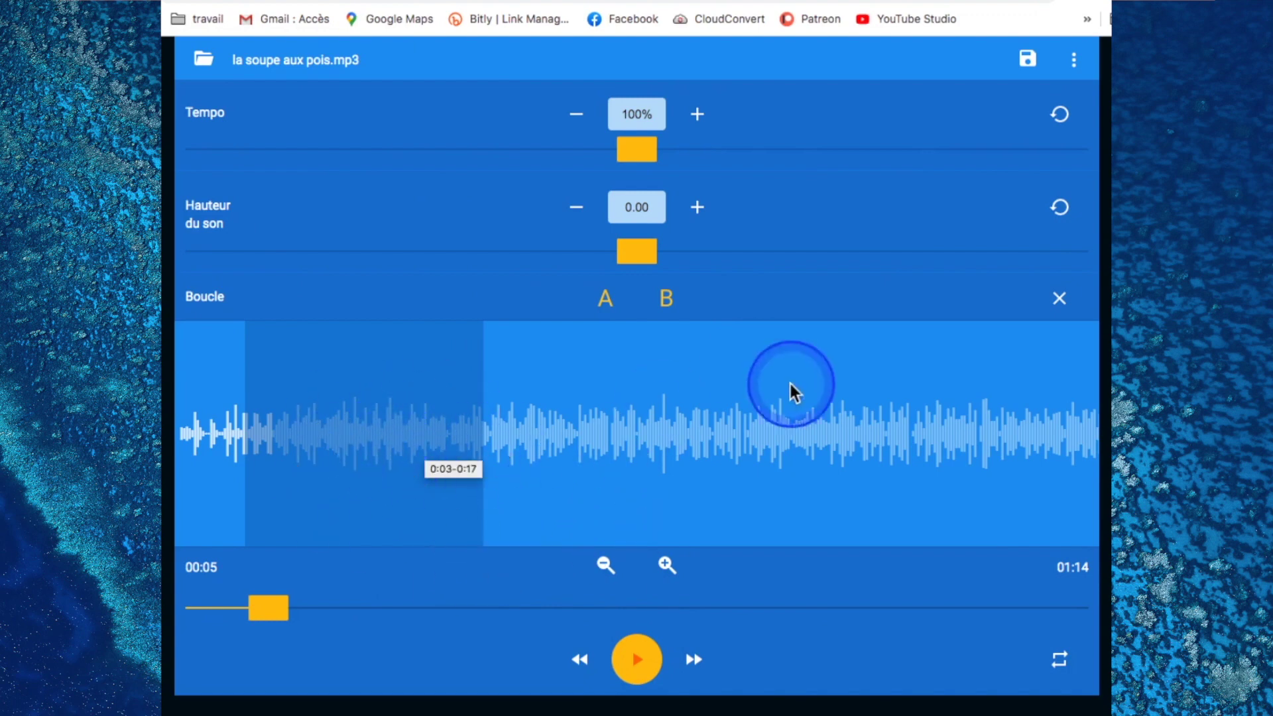
{"action": "left_click", "coordinate": [1058, 298]}
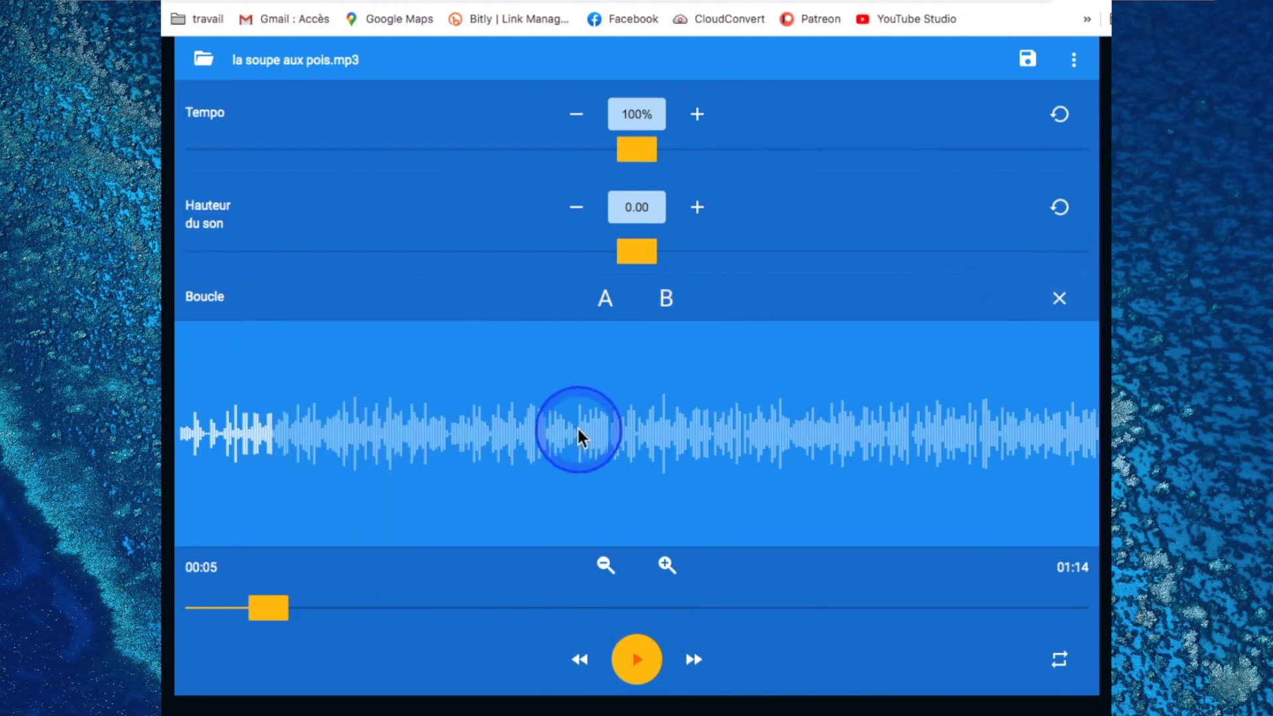
Step: Jump the playback position to 0:24, play the passage briefly, pause it, and move the position back a few seconds
{"action": "left_click", "coordinate": [611, 431]}
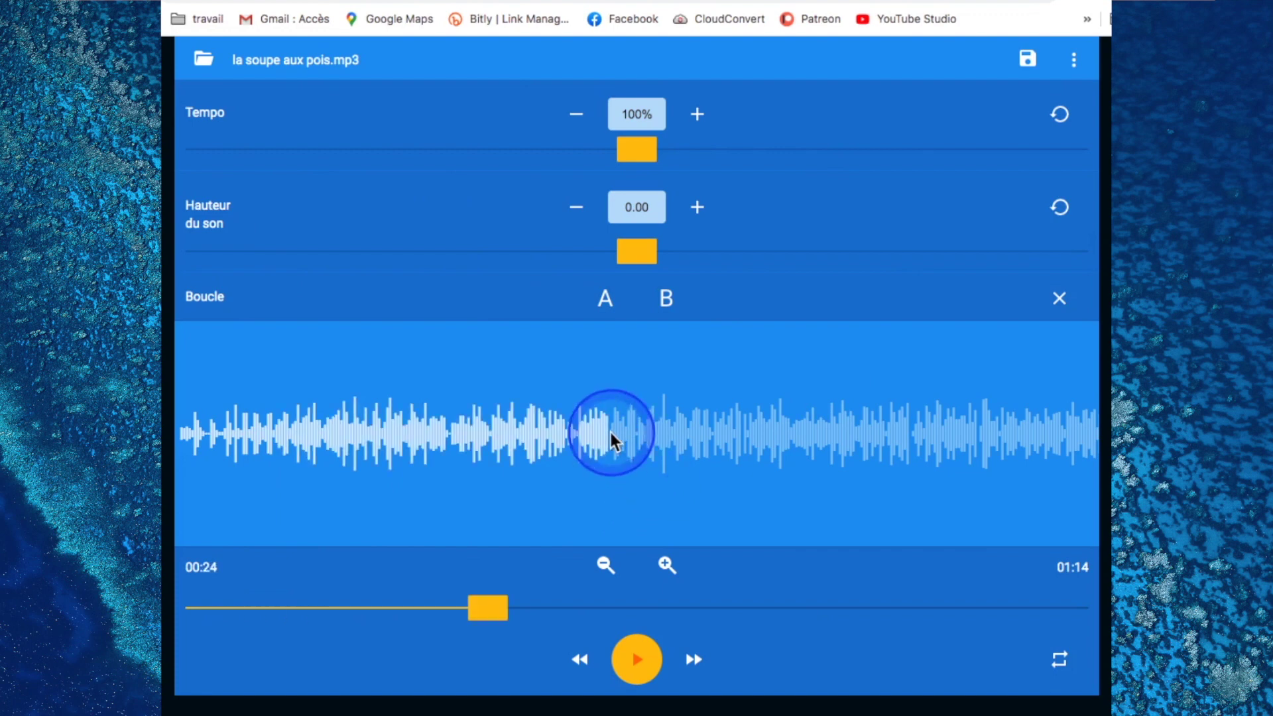
{"action": "left_click", "coordinate": [636, 659]}
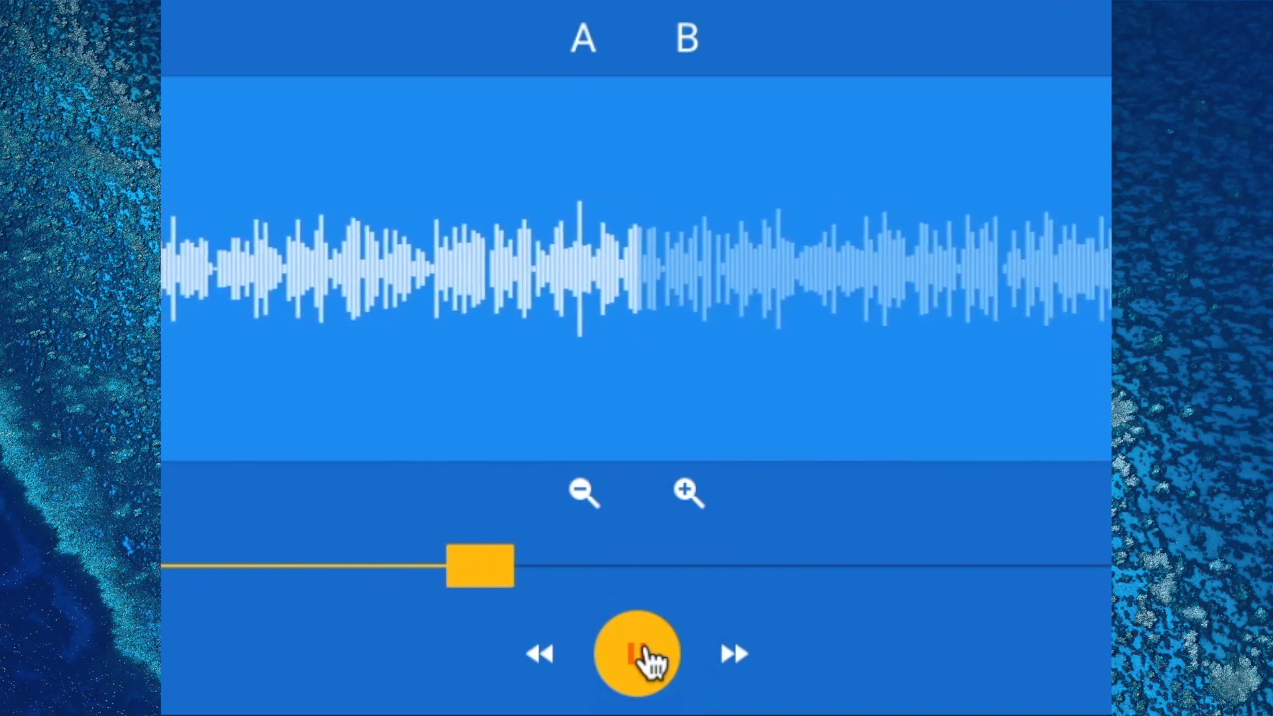
{"action": "left_click", "coordinate": [638, 655]}
{"action": "mouse_move", "coordinate": [574, 277]}
{"action": "left_mouse_down"}
{"action": "mouse_move", "coordinate": [618, 279]}
{"action": "mouse_move", "coordinate": [554, 252]}
{"action": "mouse_move", "coordinate": [488, 281]}
{"action": "mouse_move", "coordinate": [582, 295]}
{"action": "left_mouse_up"}
Step: Resume playback and set loop points A and B on the fly at 0:30 and 0:37
{"action": "left_click", "coordinate": [574, 30]}
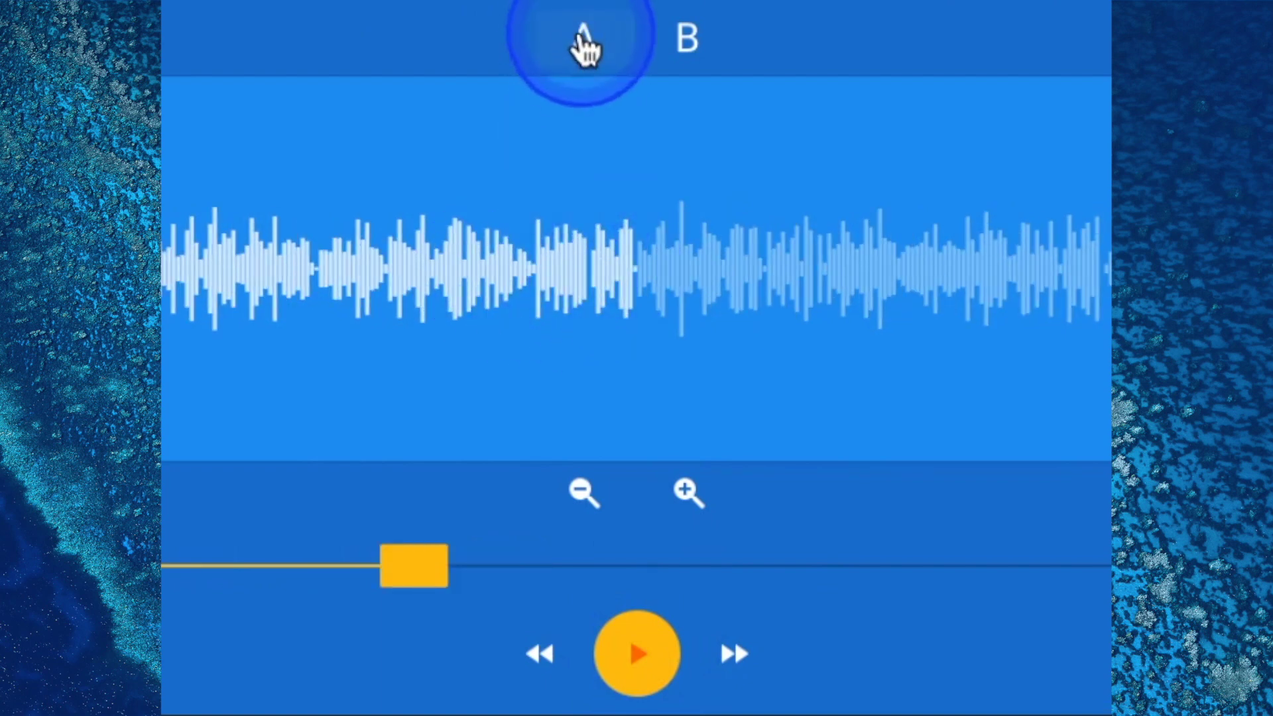
{"action": "left_click", "coordinate": [671, 653]}
{"action": "left_click", "coordinate": [582, 40]}
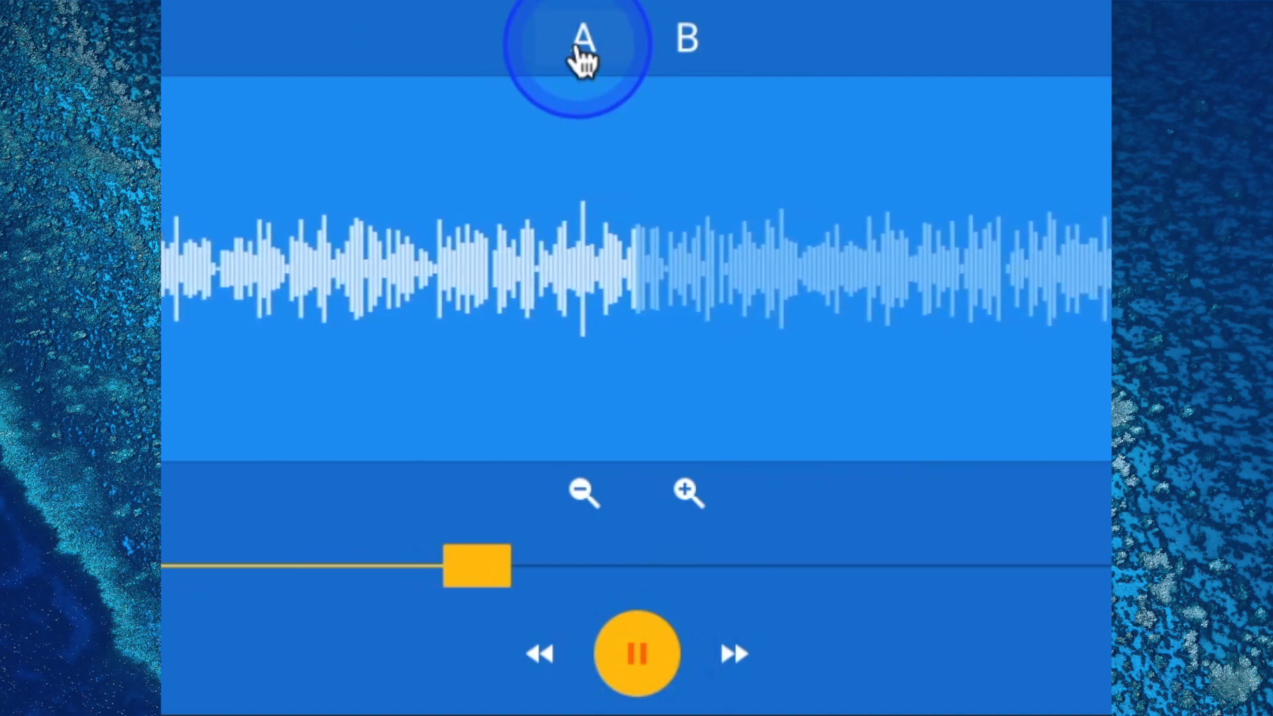
{"action": "left_click", "coordinate": [578, 46]}
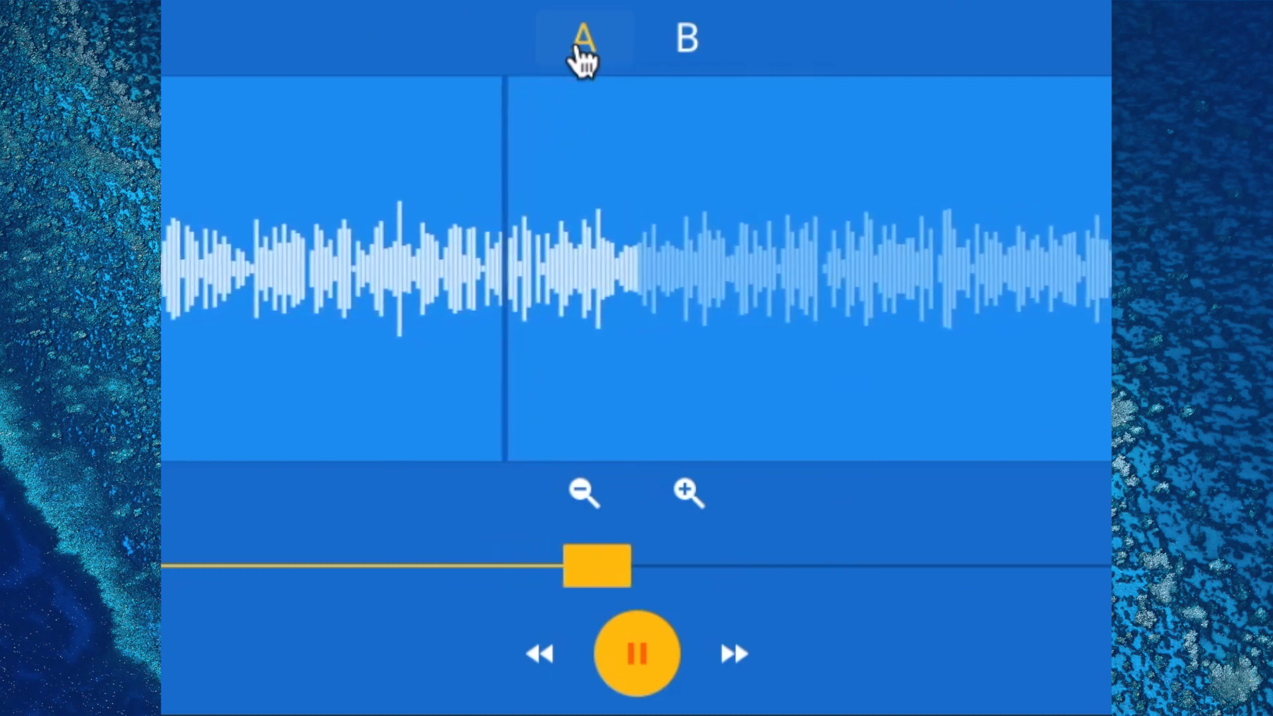
{"action": "left_click", "coordinate": [686, 41]}
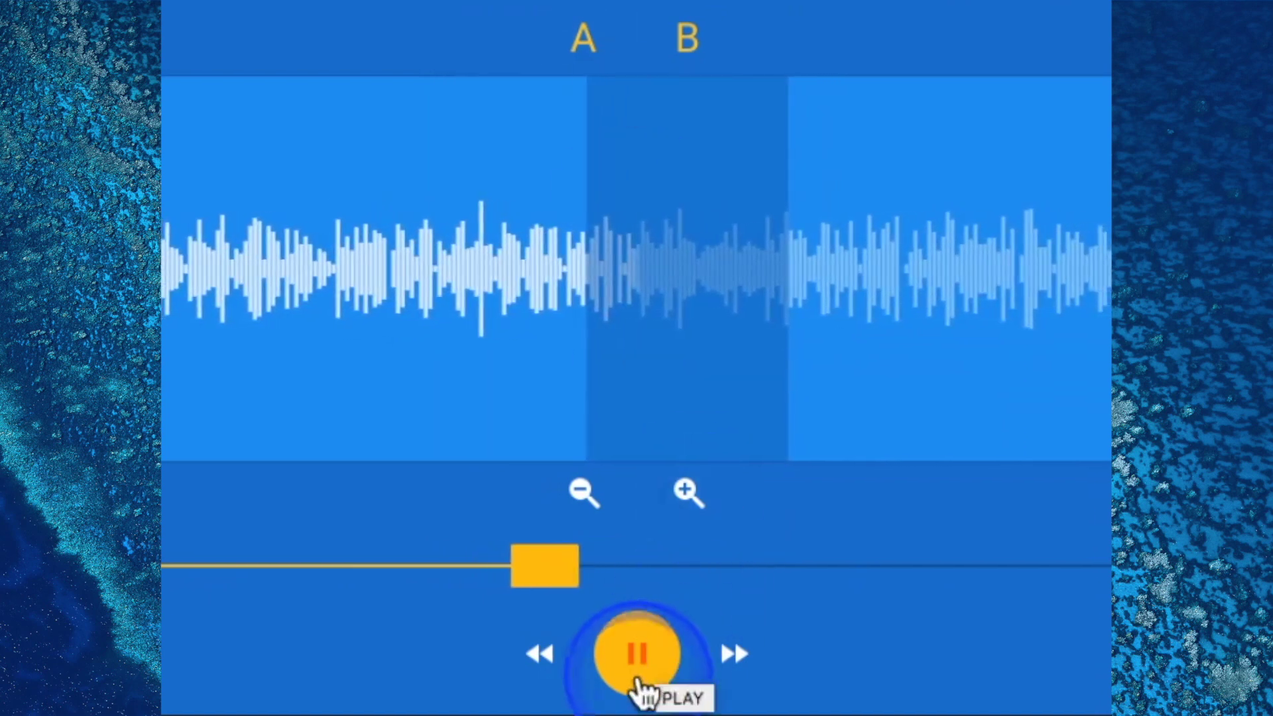
Step: Pause playback and align the playback position with the start of the 0:30–0:37 loop on the waveform
{"action": "left_click", "coordinate": [638, 656]}
{"action": "mouse_move", "coordinate": [656, 212]}
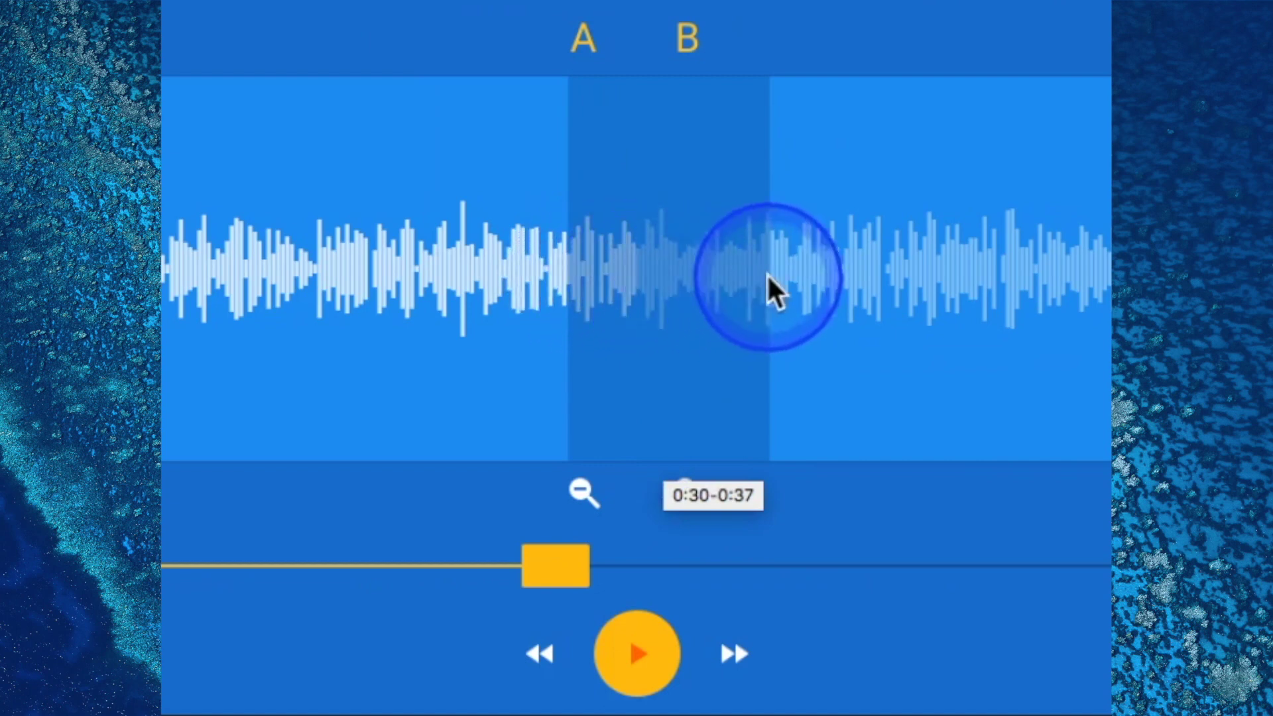
{"action": "left_click", "coordinate": [571, 266]}
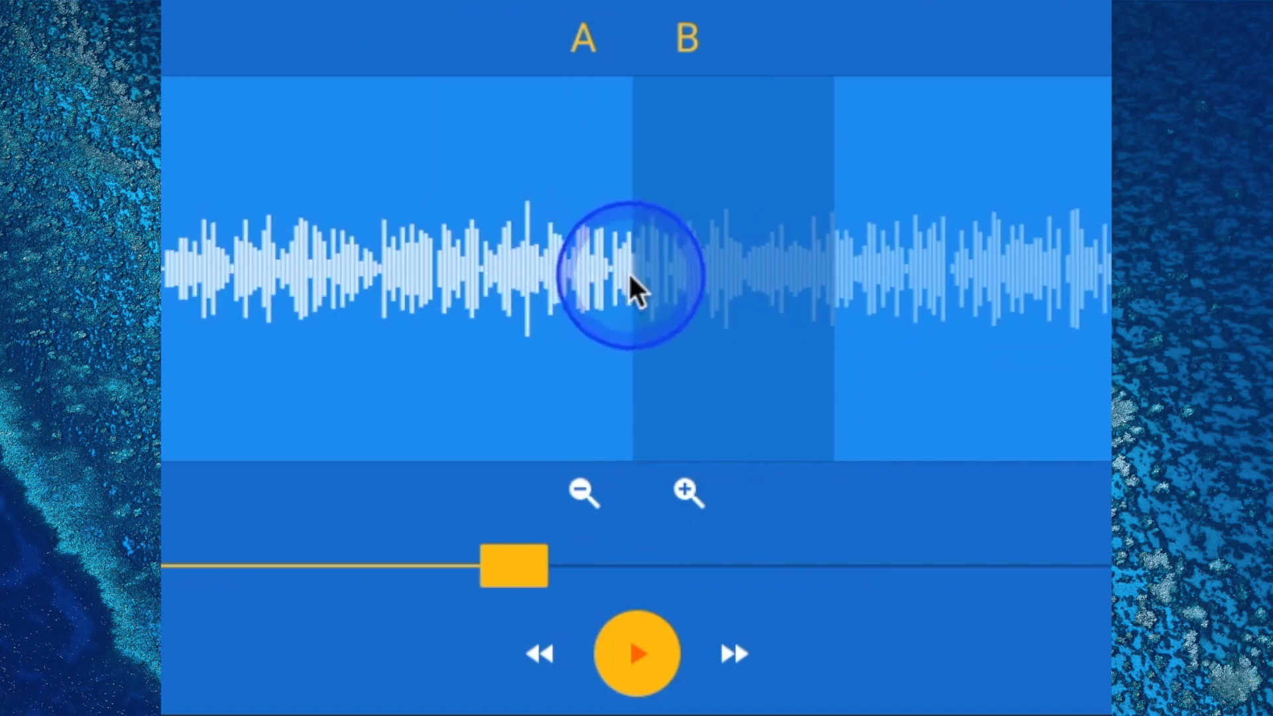
{"action": "scroll", "coordinate": [639, 272], "scroll_direction": "down", "scroll_amount": 1}
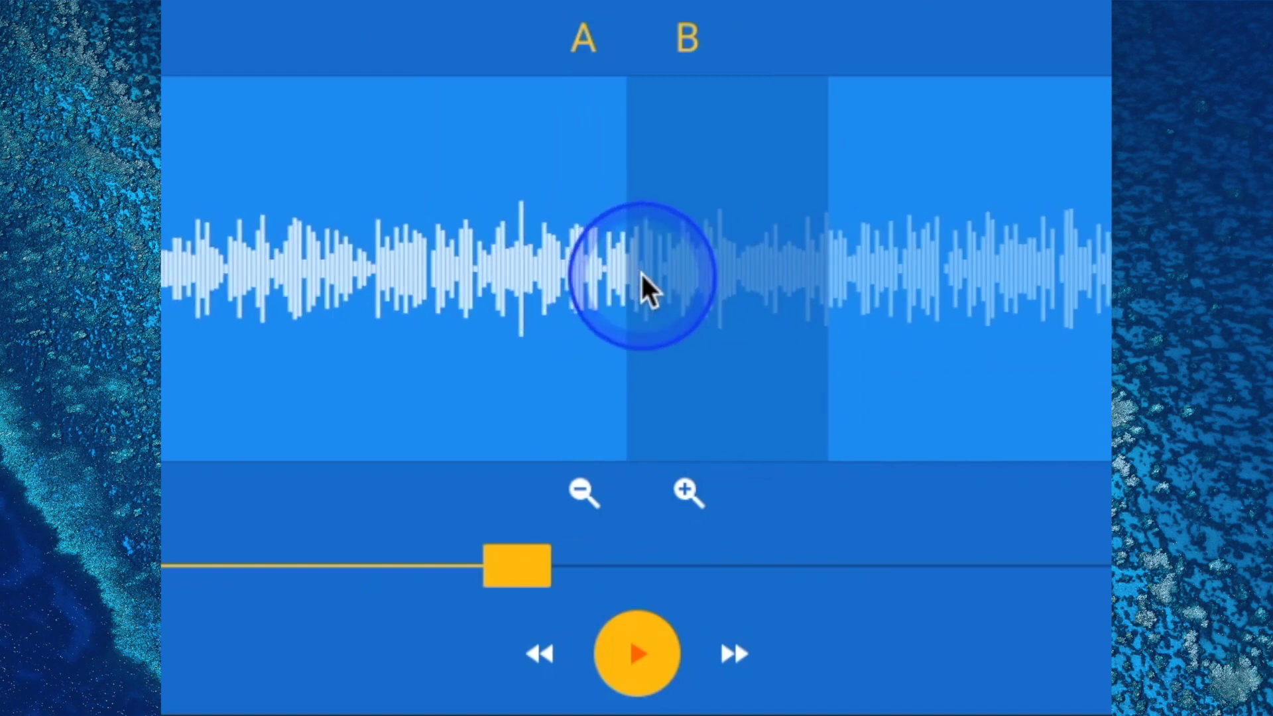
{"action": "scroll", "coordinate": [642, 273], "scroll_direction": "down", "scroll_amount": 1}
{"action": "scroll", "coordinate": [629, 273], "scroll_direction": "up", "scroll_amount": 1}
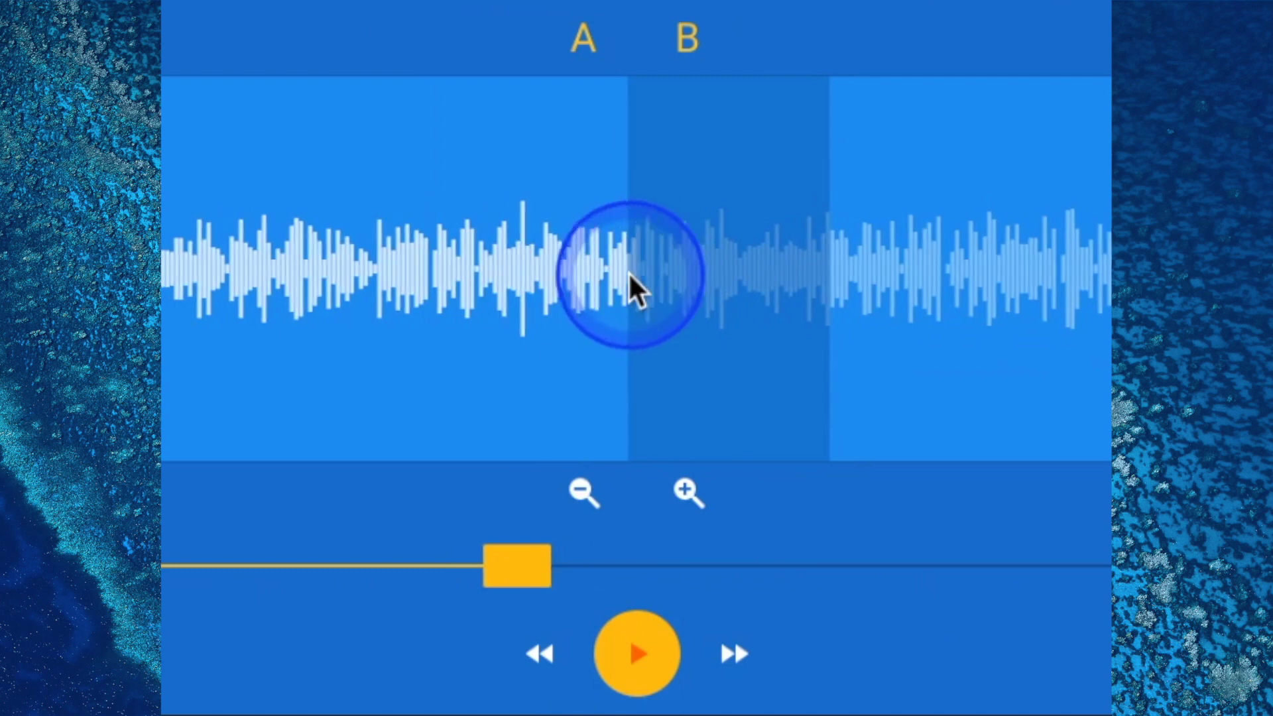
{"action": "scroll", "coordinate": [633, 270], "scroll_direction": "up", "scroll_amount": 1}
{"action": "scroll", "coordinate": [631, 268], "scroll_direction": "up", "scroll_amount": 1}
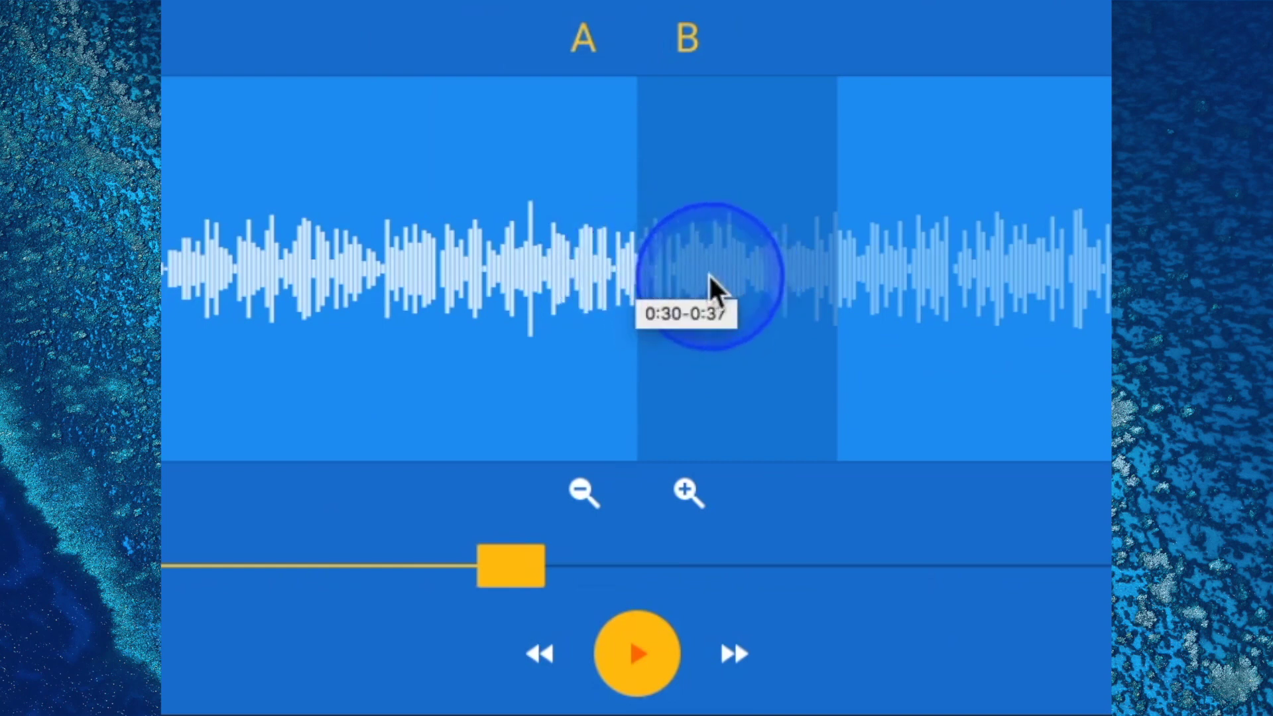
Step: Move the playback position near the loop's end, reset loop point B to 0:36, and clear the A–B loop
{"action": "left_click", "coordinate": [832, 268]}
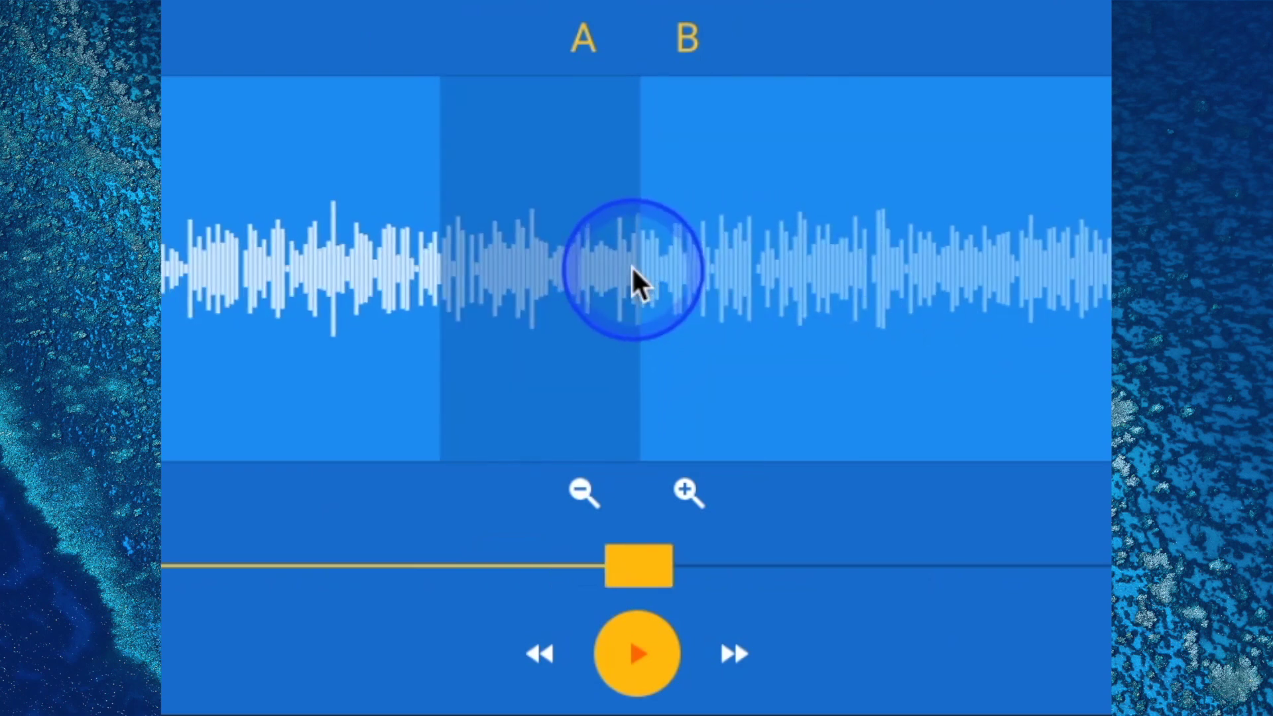
{"action": "scroll", "coordinate": [631, 266], "scroll_direction": "left", "scroll_amount": 1}
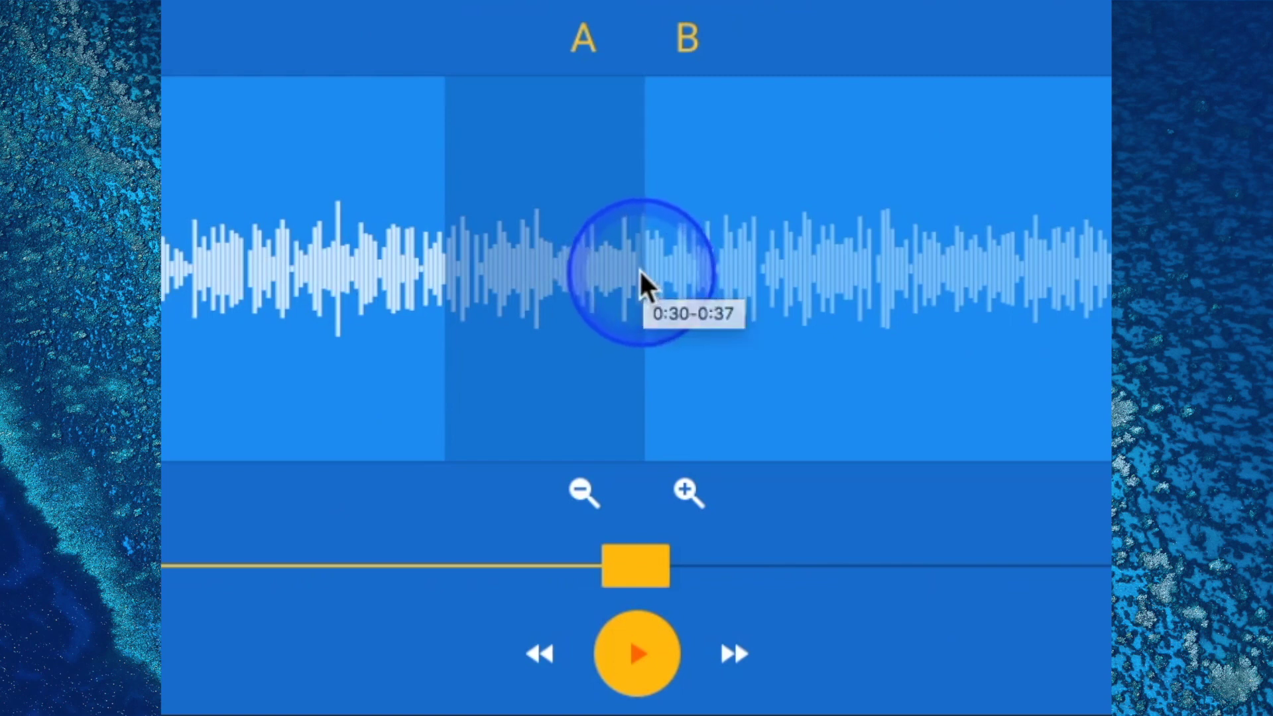
{"action": "left_click", "coordinate": [688, 37]}
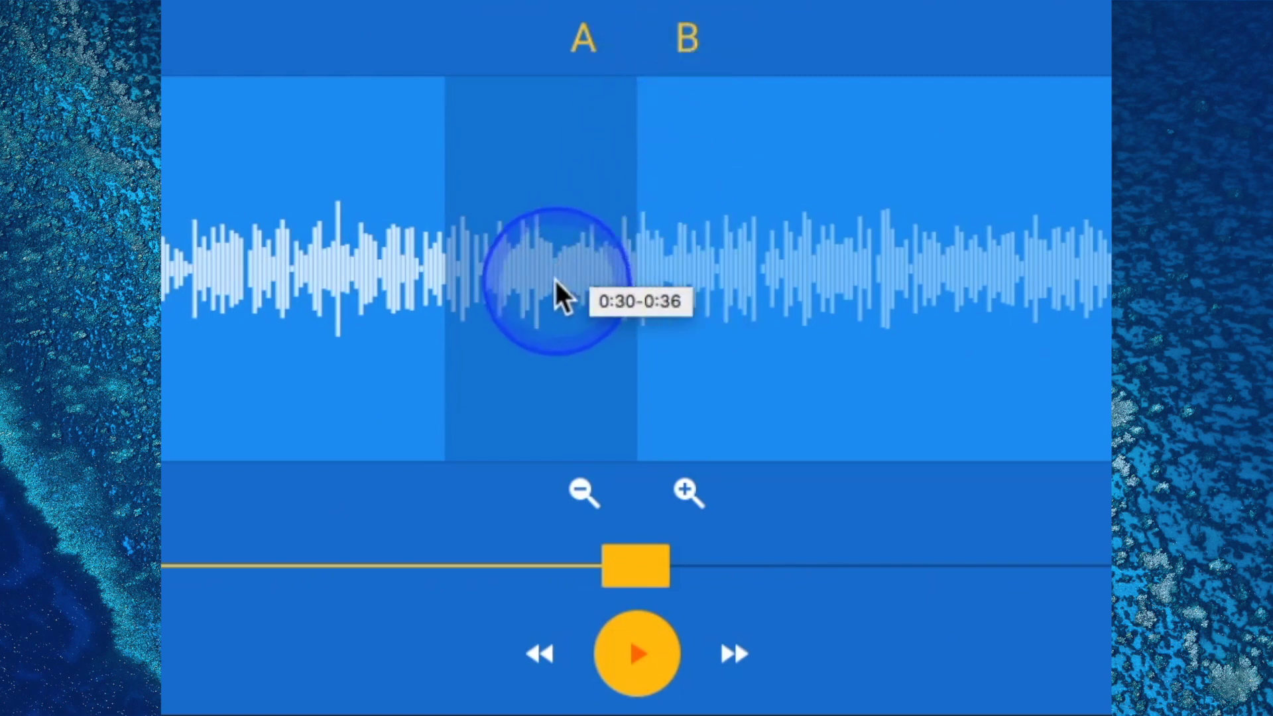
{"action": "left_click", "coordinate": [858, 300]}
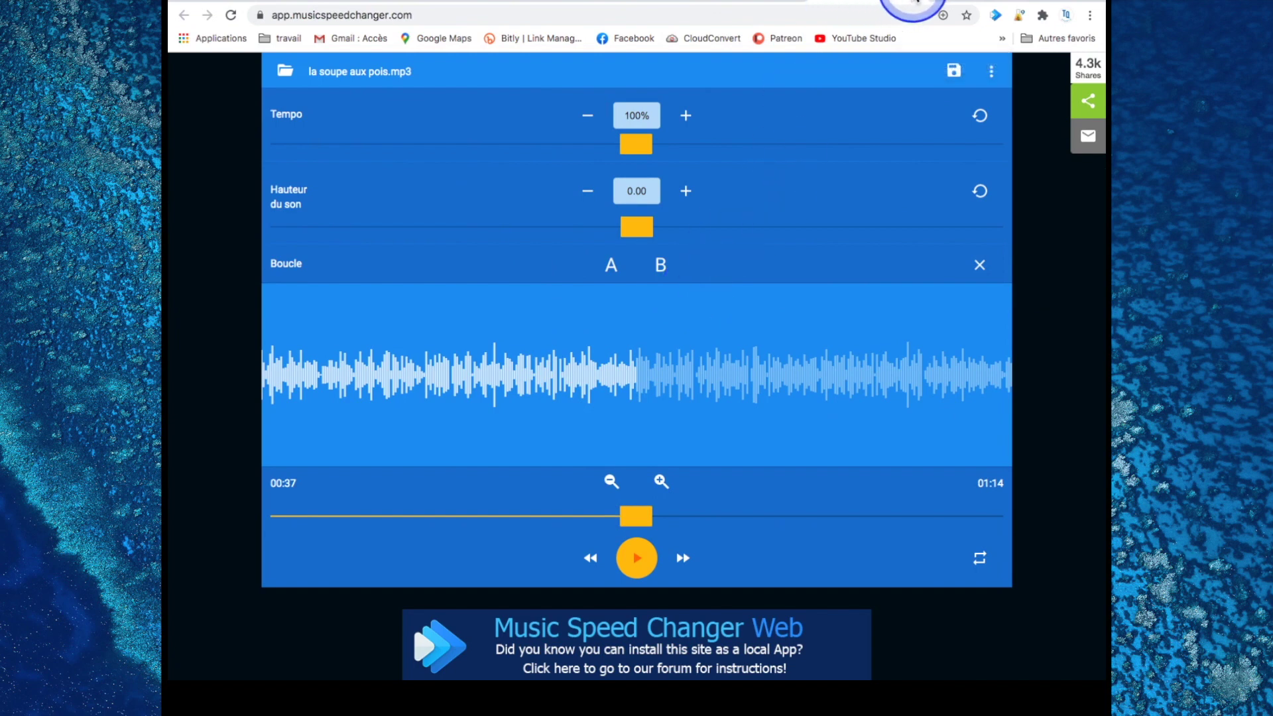
Step: Search the web for "music speed changer extension" and open the Music Speed Changer page in the Chrome Web Store
{"action": "left_click", "coordinate": [740, 3]}
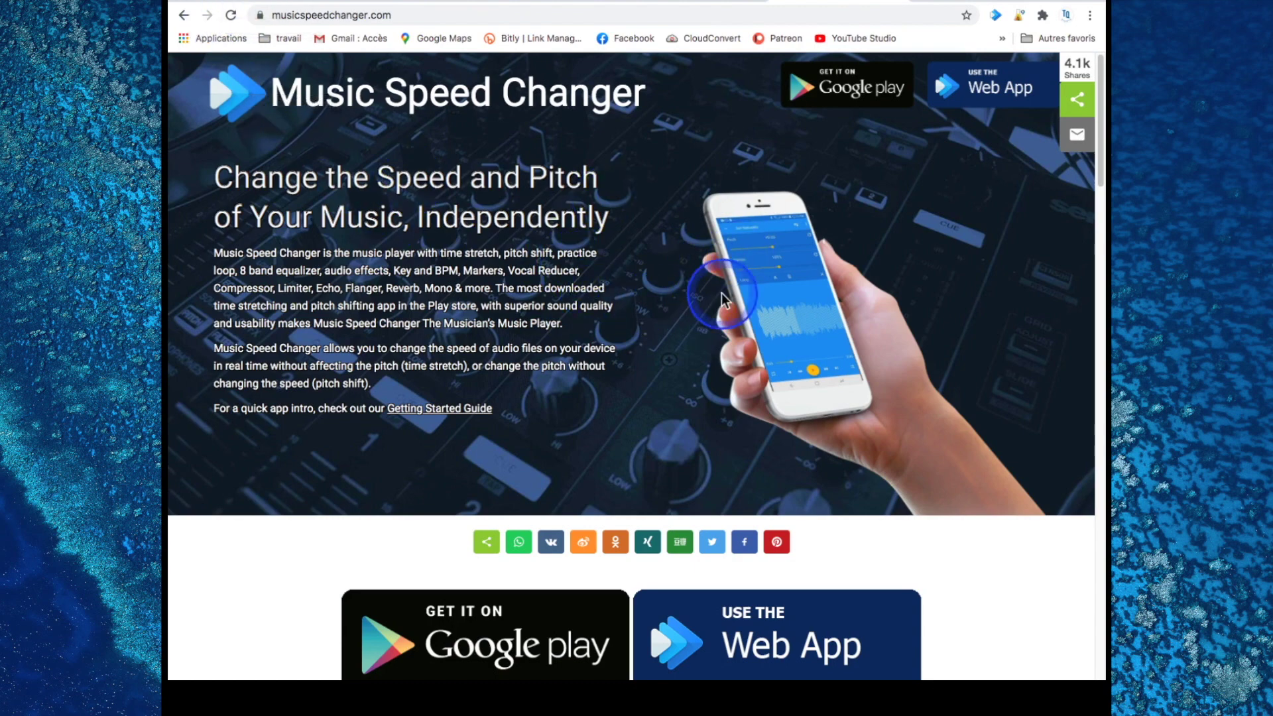
{"action": "left_click", "coordinate": [402, 17]}
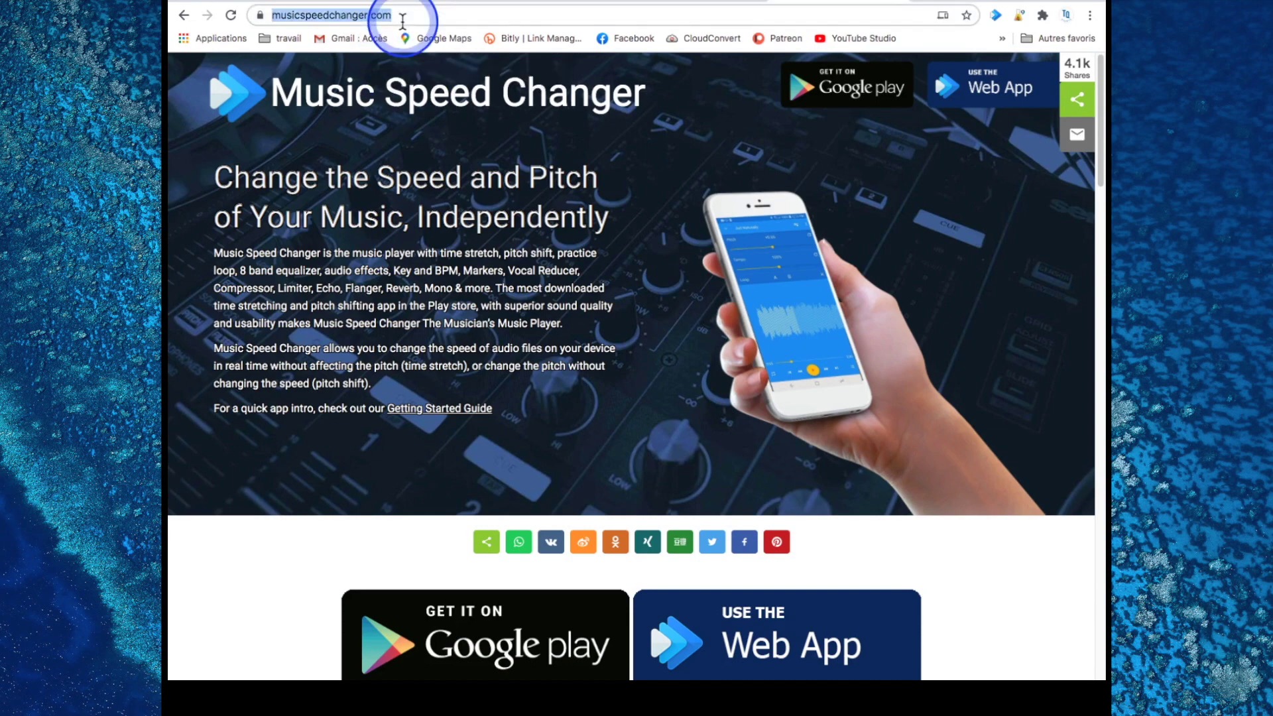
{"action": "type", "text": "music s"}
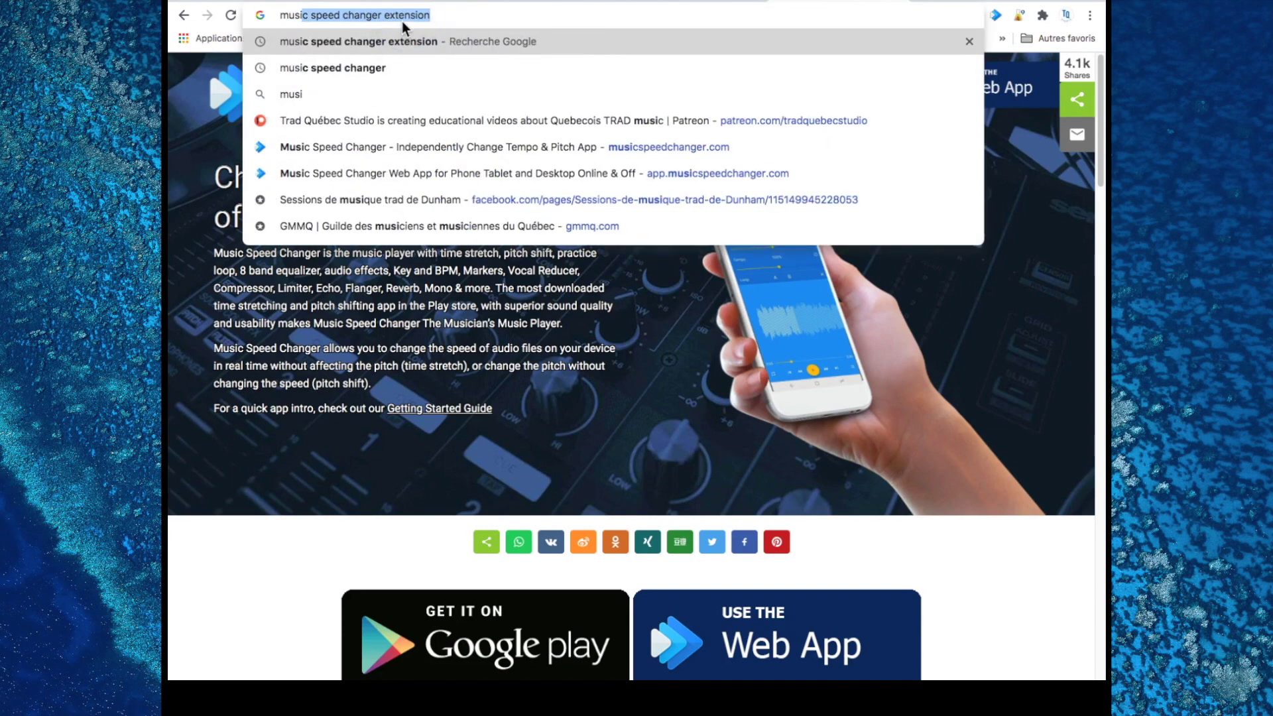
{"action": "type", "text": "peed"}
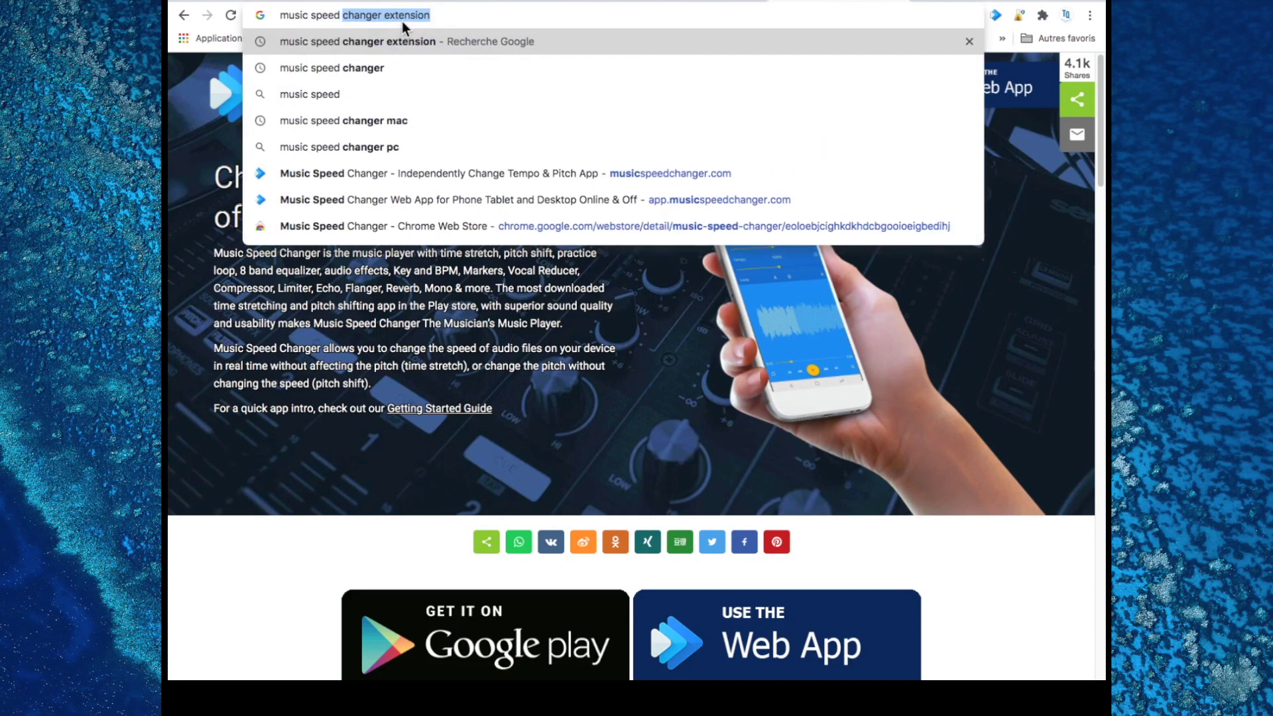
{"action": "left_click", "coordinate": [455, 18]}
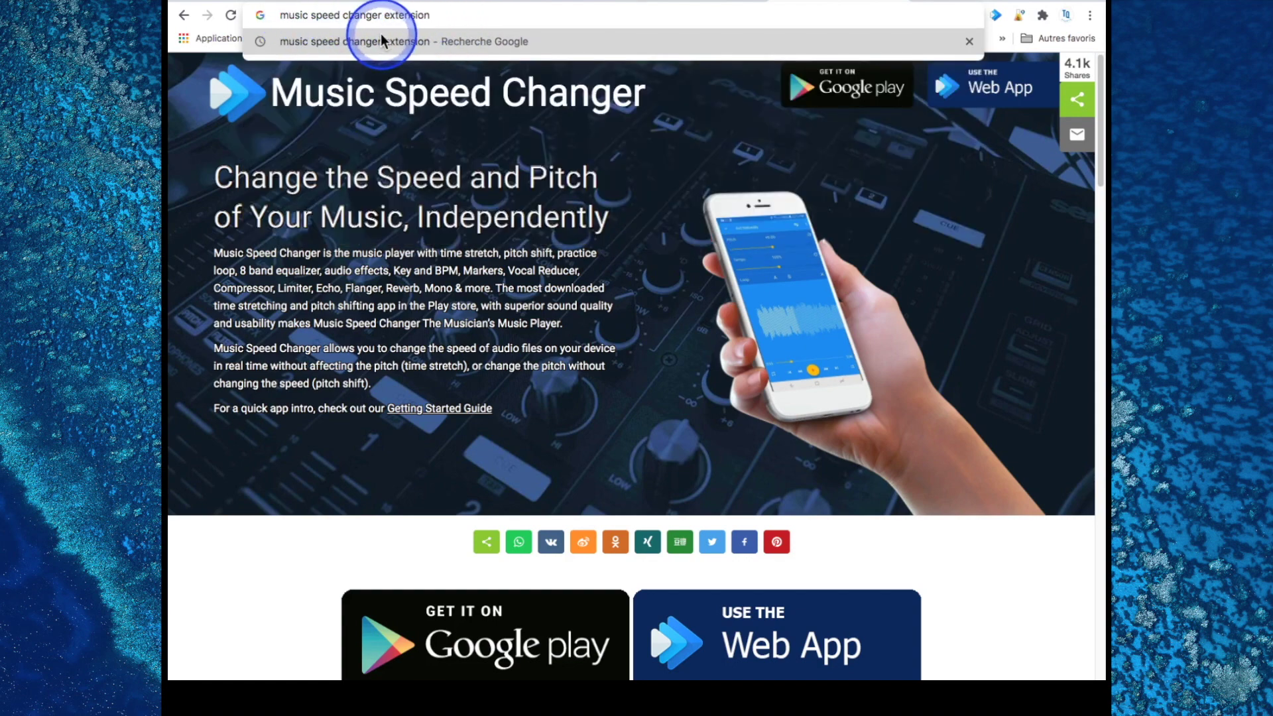
{"action": "key", "text": "Return"}
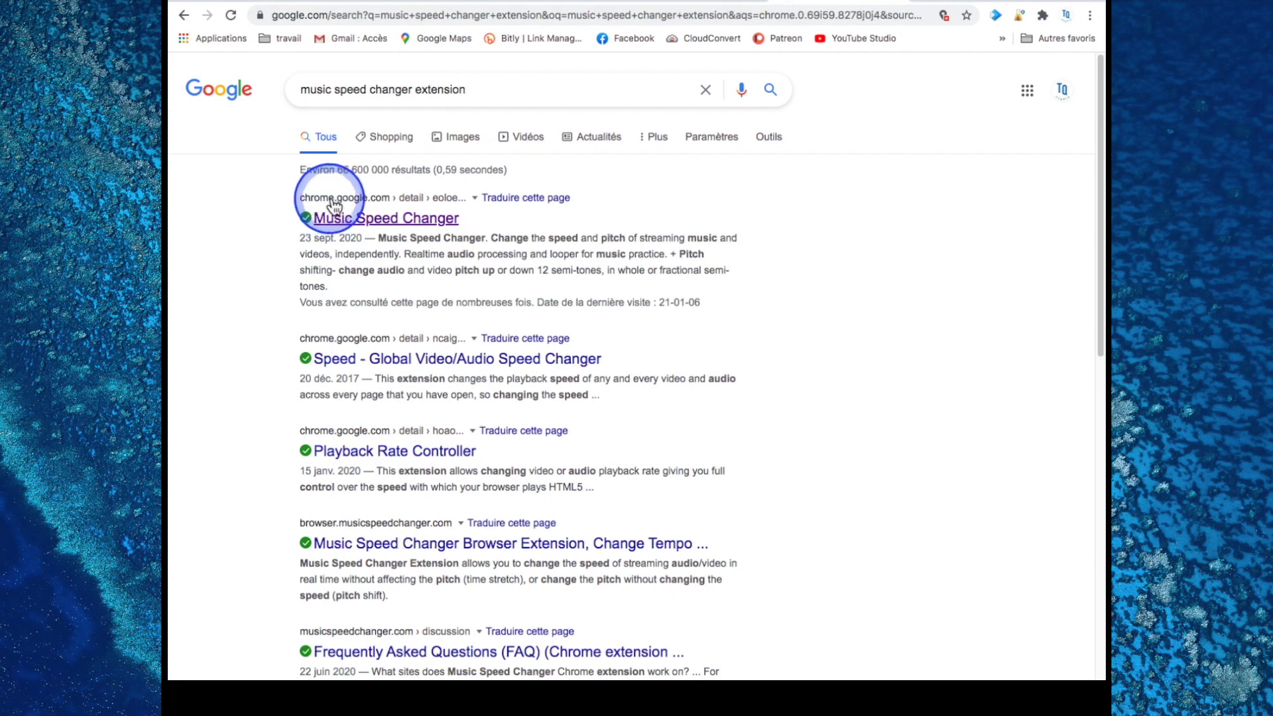
{"action": "left_click", "coordinate": [348, 222]}
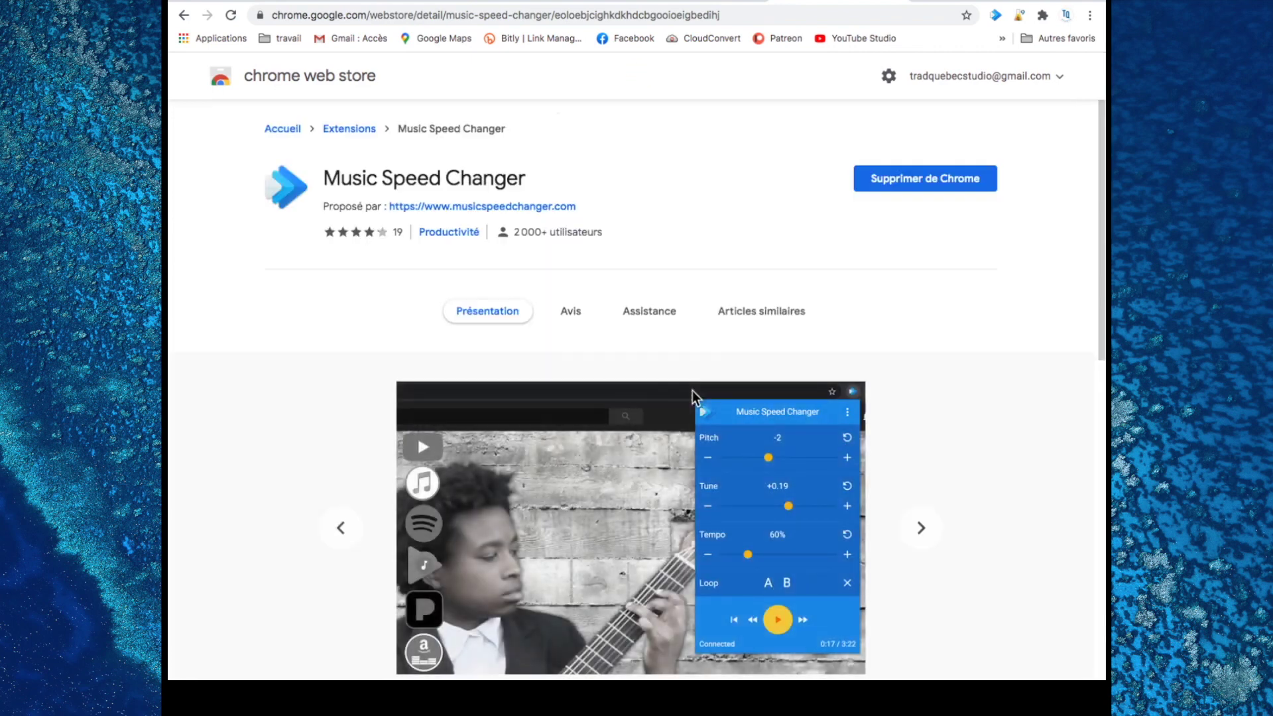
{"action": "left_click", "coordinate": [908, 192]}
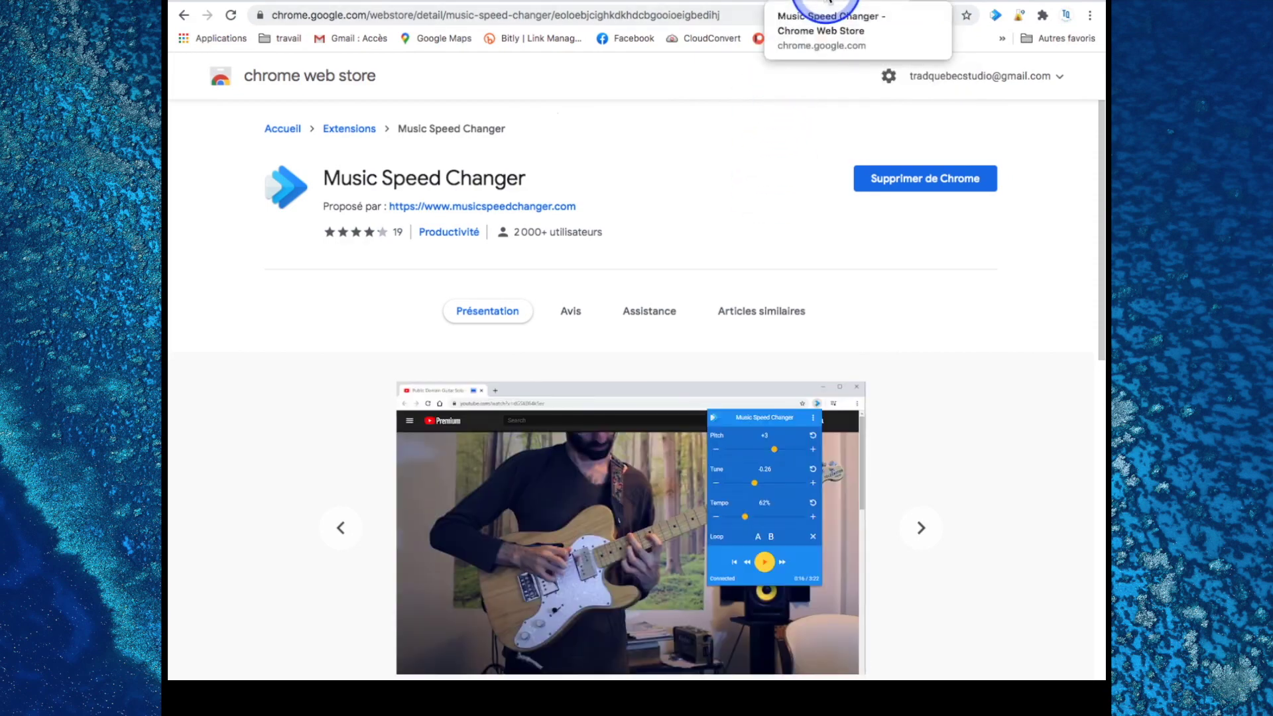
Step: Switch to YouTube, search for "jean carignan", and open the video "Ti Jean Carignan Les grands folkloristes québécois (Intégral)(Rare)"
{"action": "left_click", "coordinate": [937, 4]}
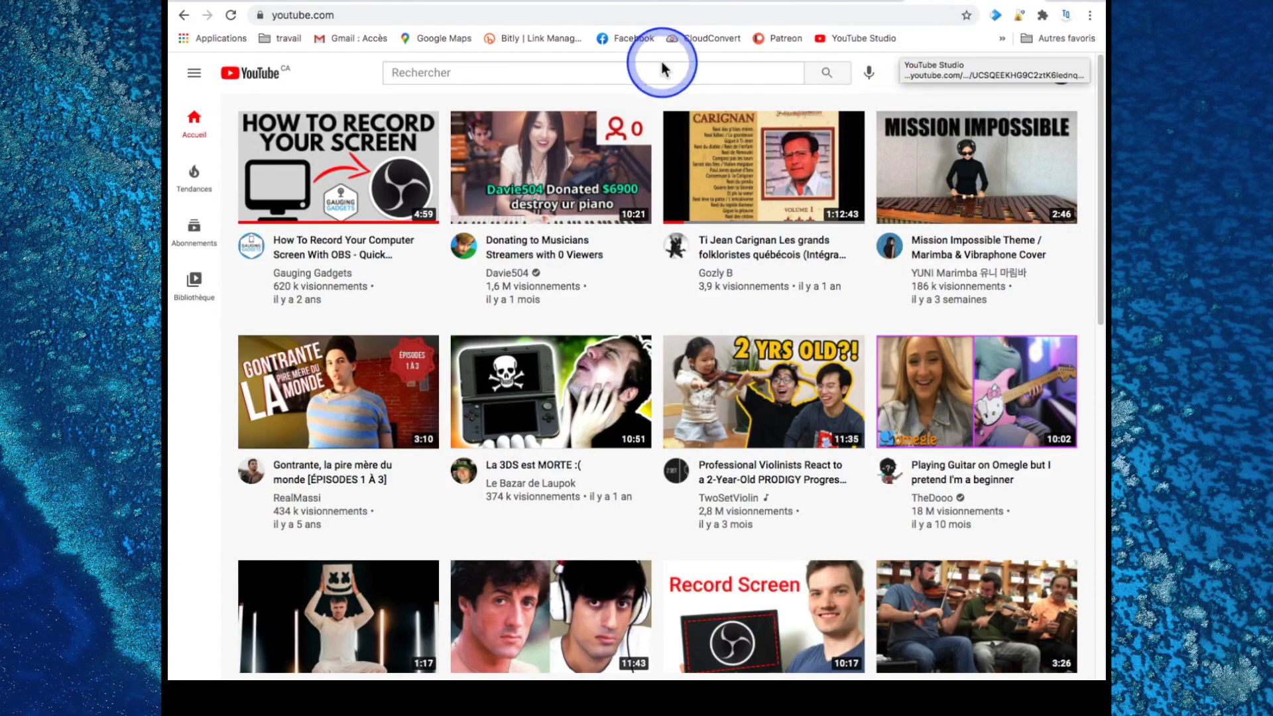
{"action": "left_click", "coordinate": [462, 72]}
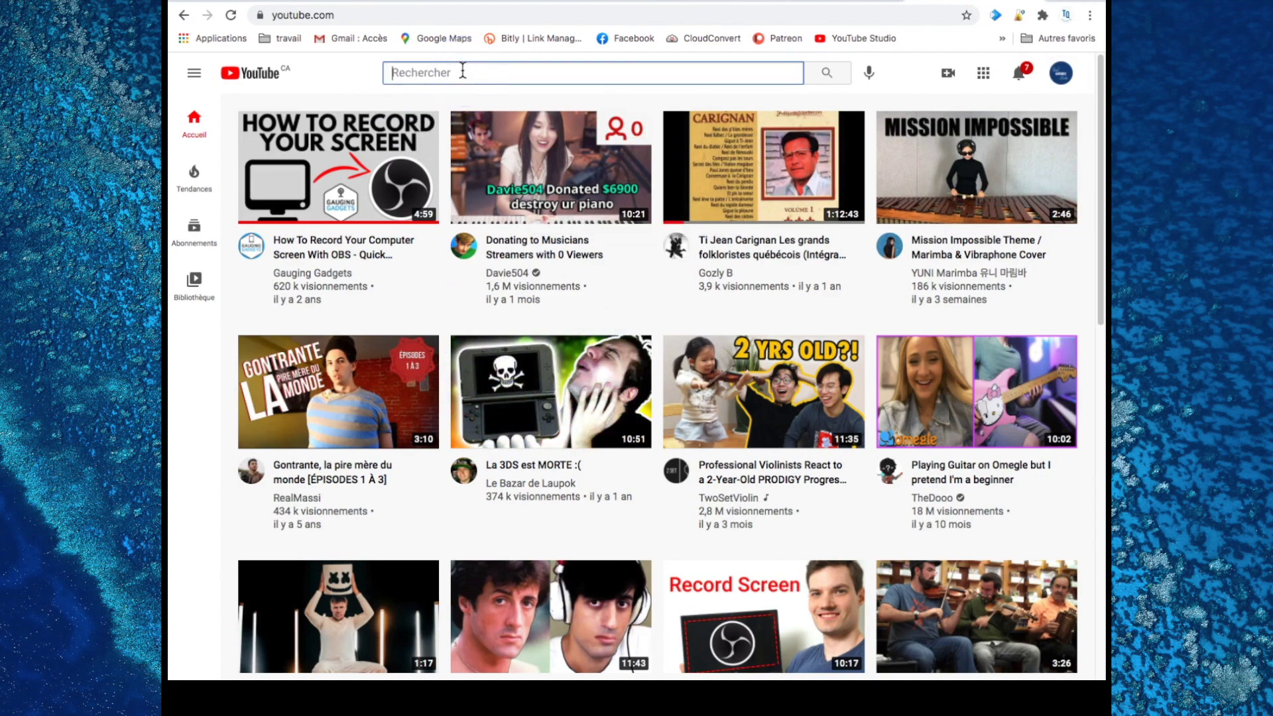
{"action": "type", "text": "jean"}
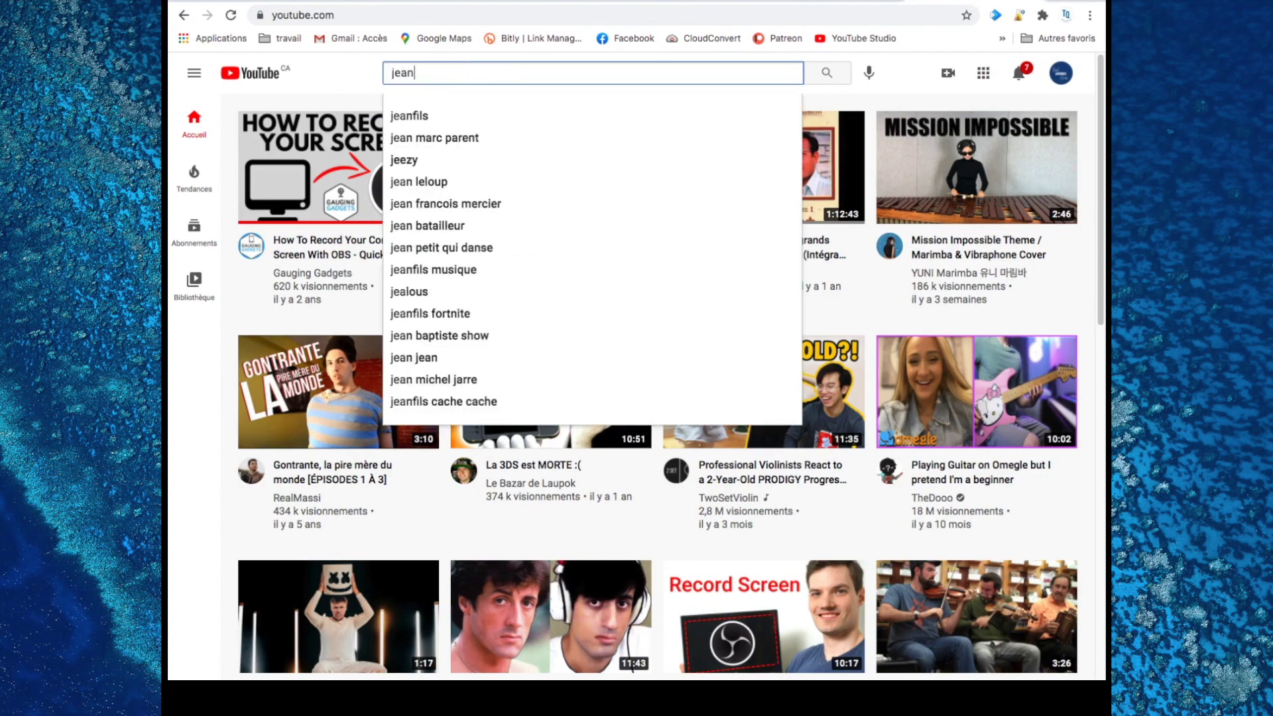
{"action": "type", "text": " cariganan"}
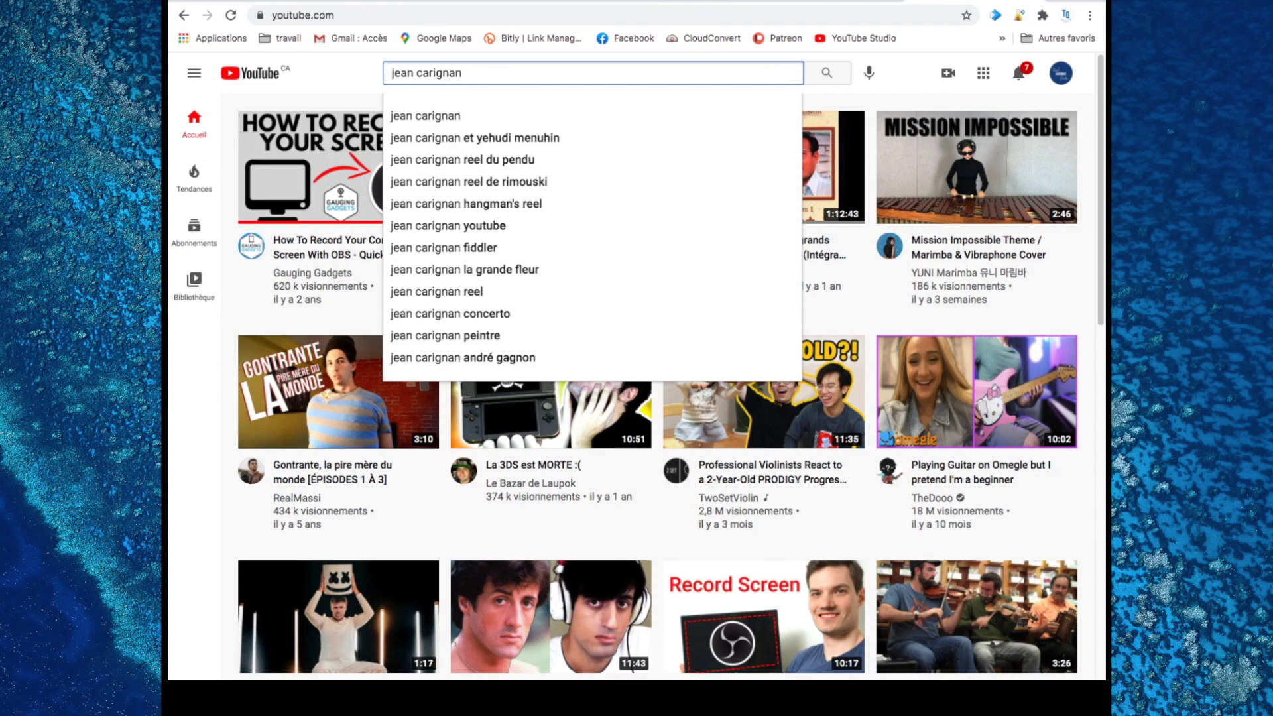
{"action": "key", "text": "Return"}
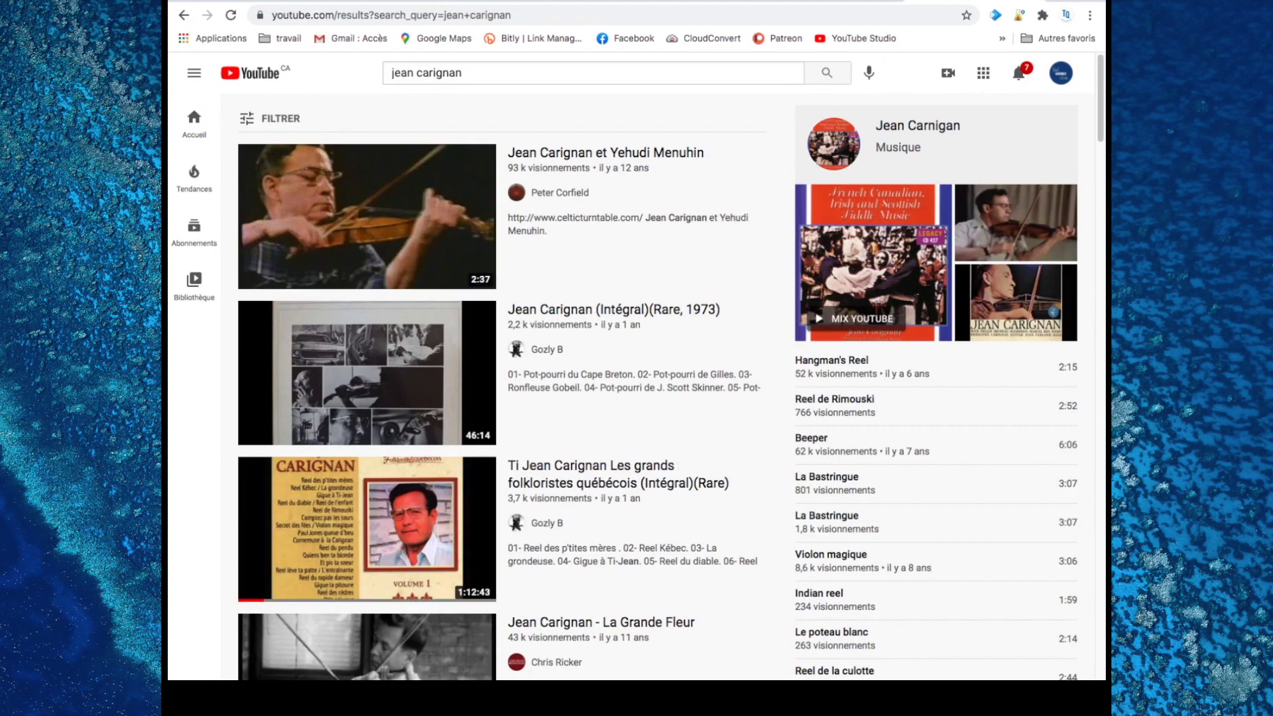
{"action": "left_click", "coordinate": [347, 90]}
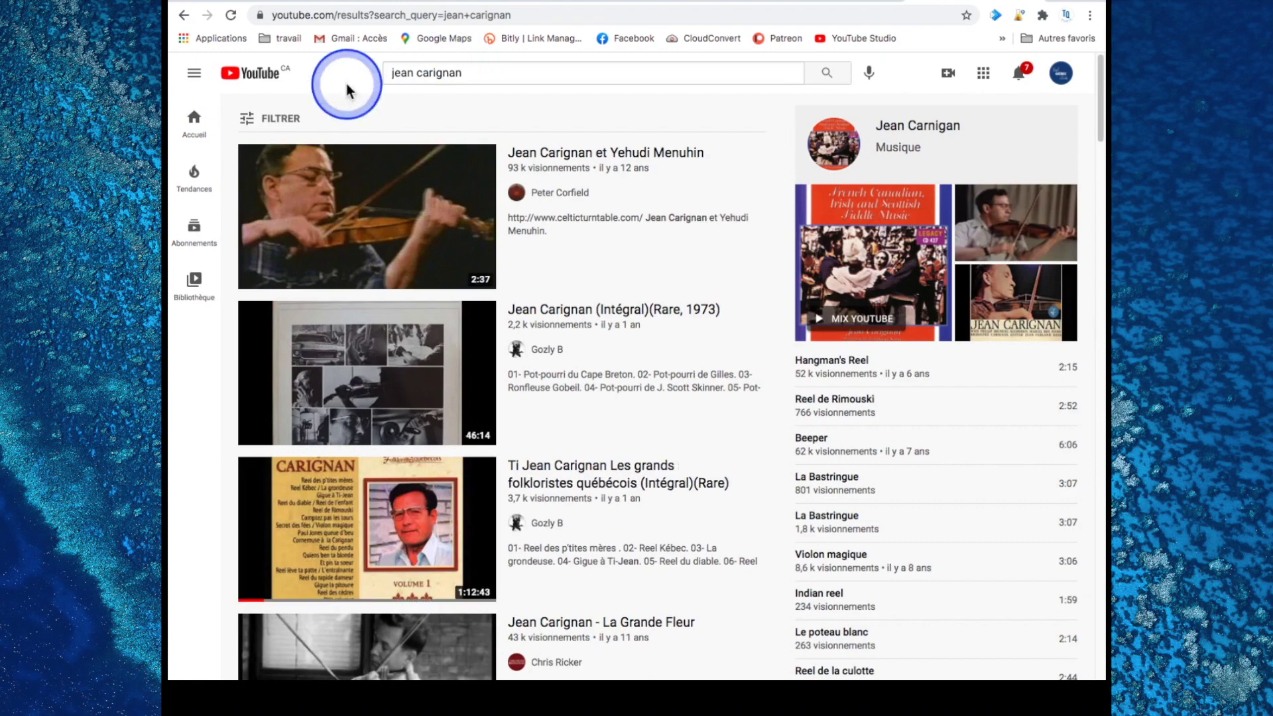
{"action": "left_click", "coordinate": [377, 543]}
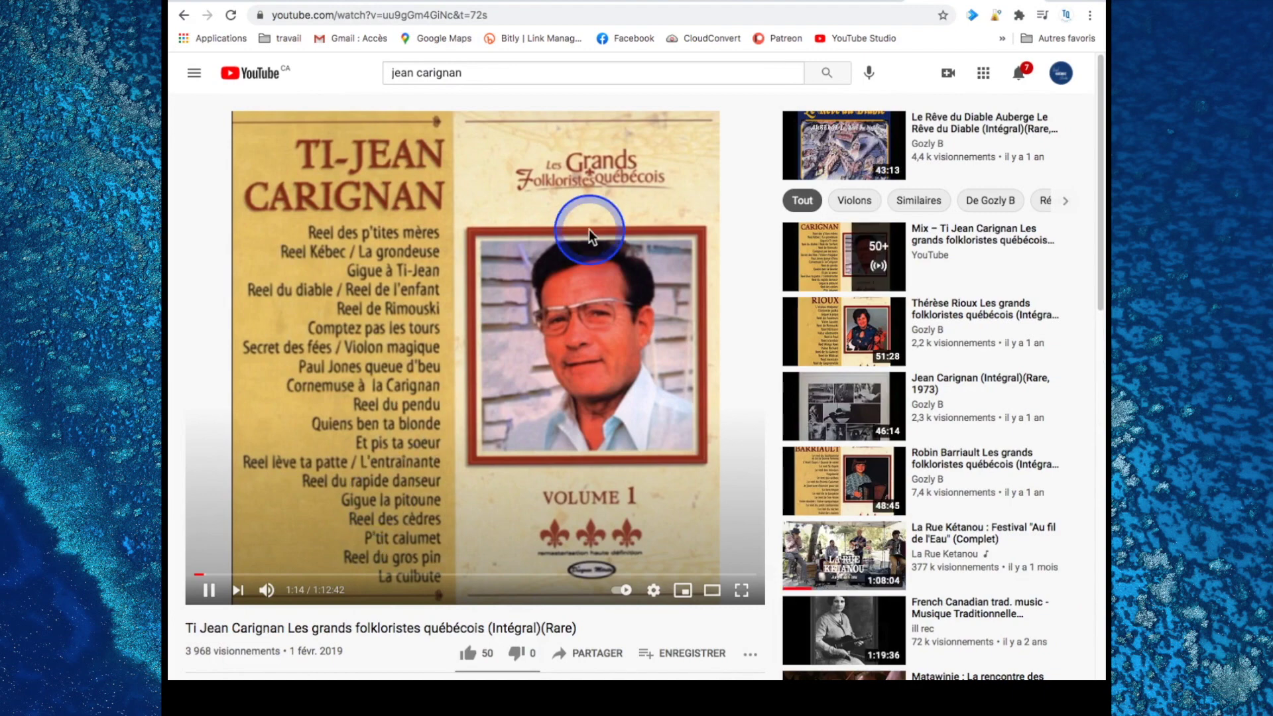
Step: Open the Music Speed Changer extension on the playing video and slow the tempo to 76%
{"action": "left_click", "coordinate": [972, 16]}
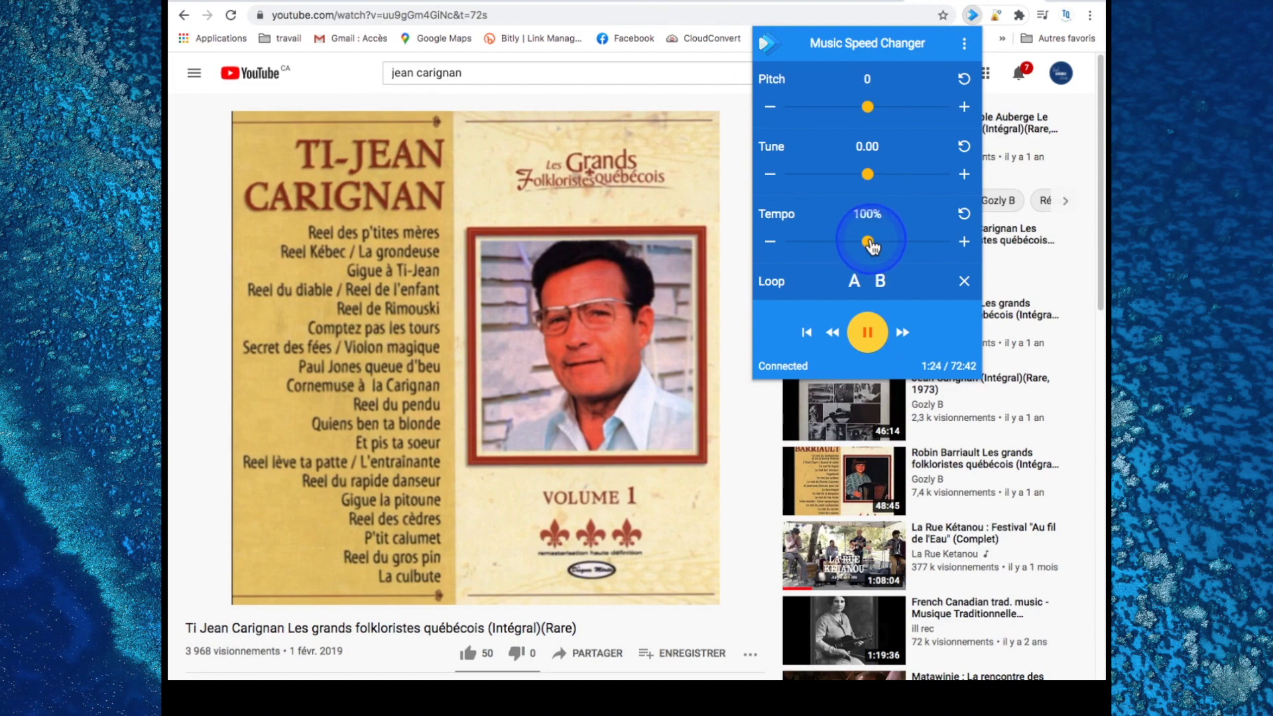
{"action": "left_click_drag", "start_coordinate": [870, 247], "coordinate": [865, 248]}
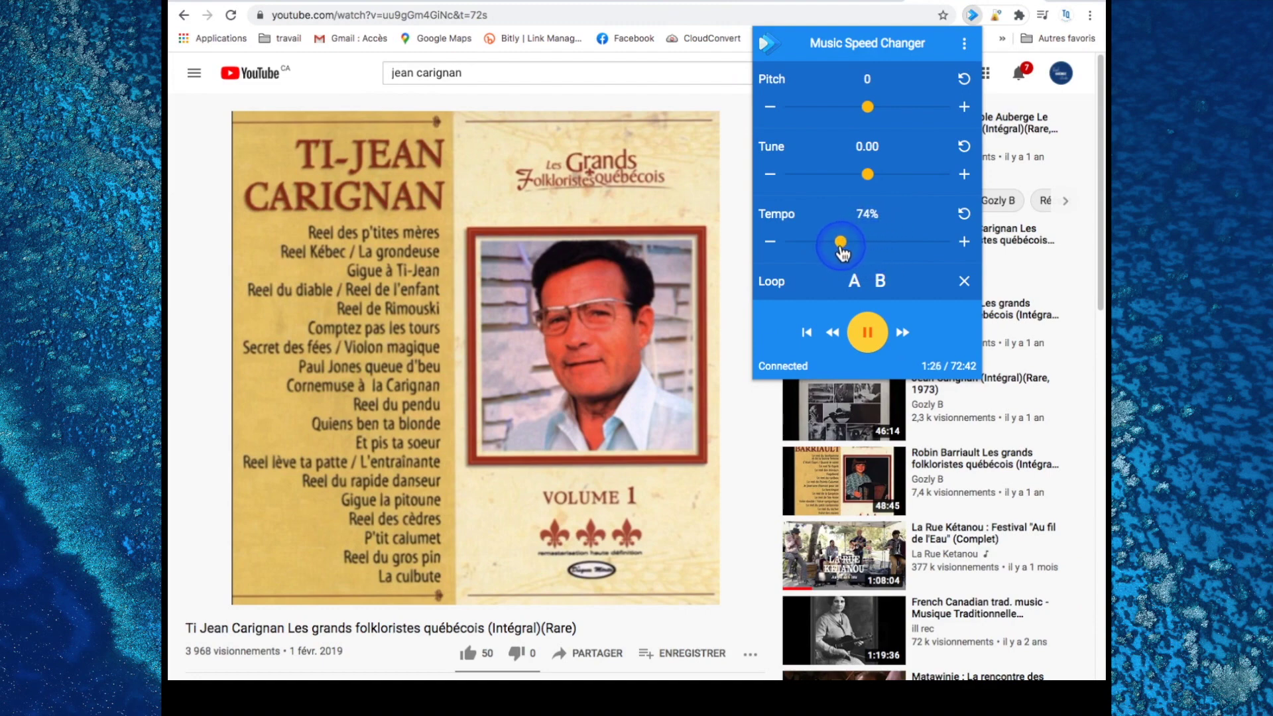
{"action": "left_click_drag", "start_coordinate": [840, 248], "coordinate": [841, 248]}
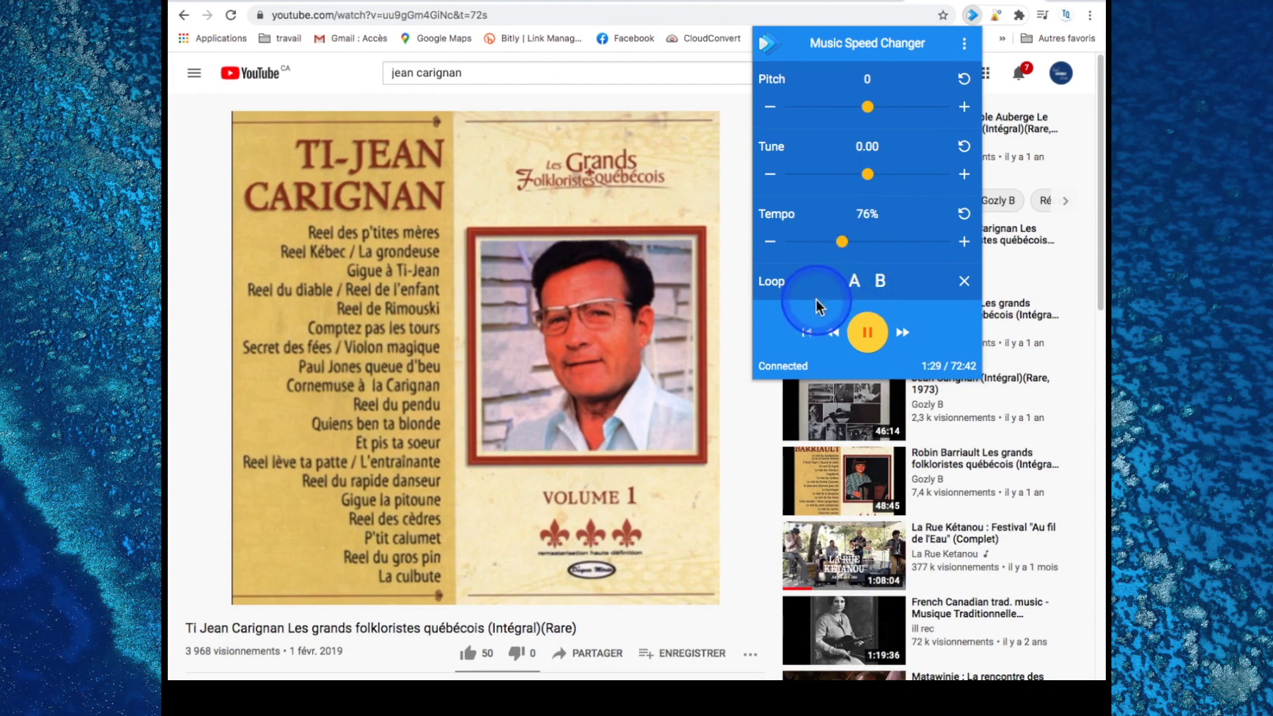
{"action": "left_click", "coordinate": [845, 285]}
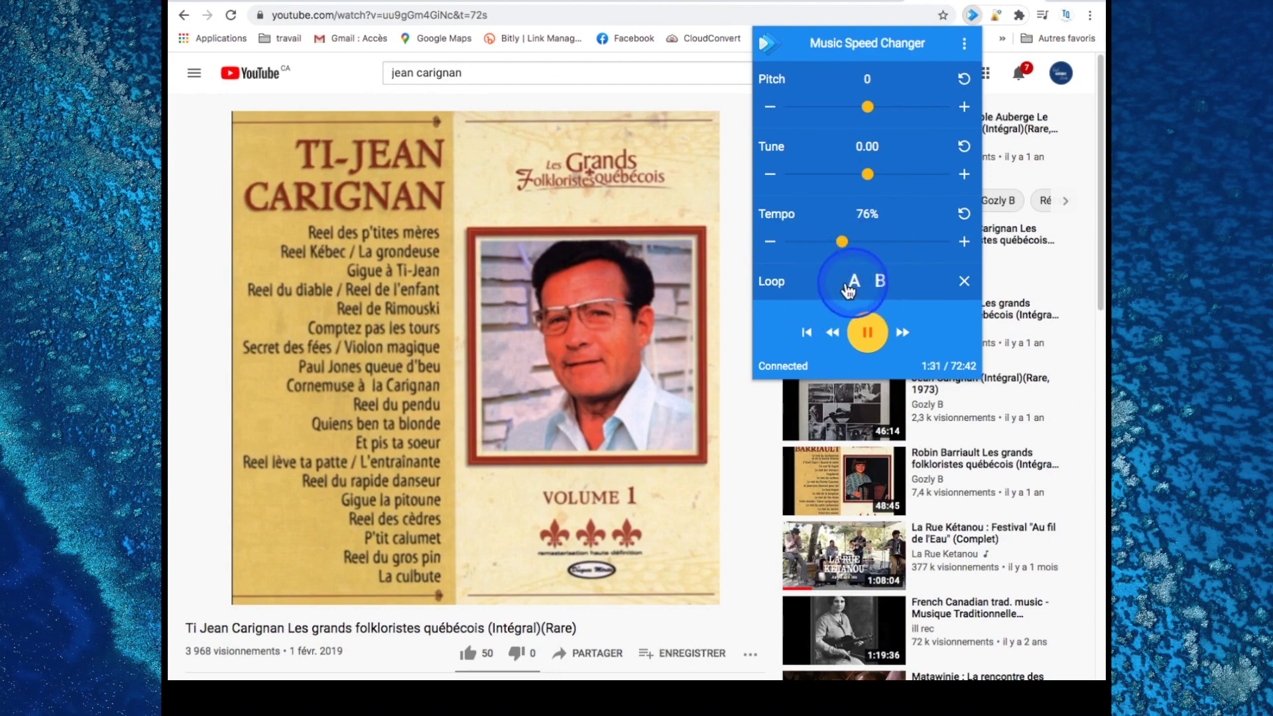
Step: Try Tune shifts of -0.04 and +0.06 in the extension, and reset Tune to its default
{"action": "mouse_move", "coordinate": [868, 174]}
{"action": "left_mouse_down"}
{"action": "mouse_move", "coordinate": [884, 178]}
{"action": "mouse_move", "coordinate": [840, 186]}
{"action": "mouse_move", "coordinate": [871, 189]}
{"action": "left_mouse_up"}
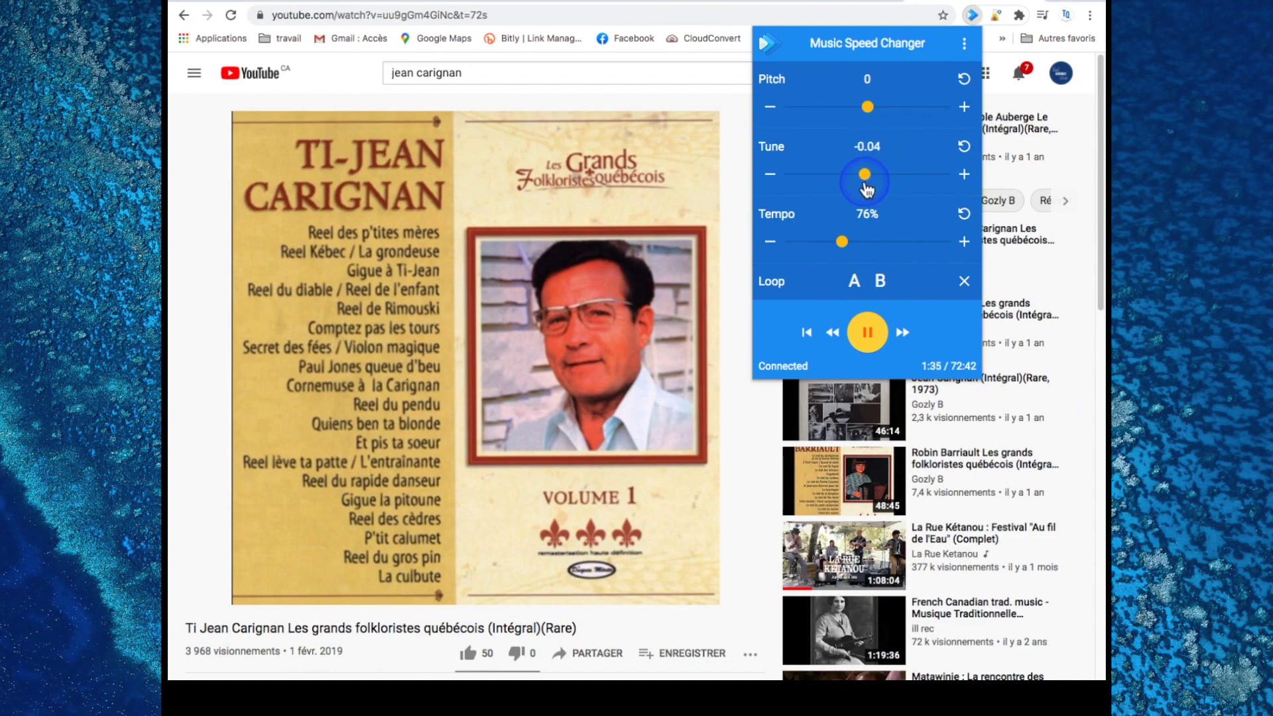
{"action": "left_click", "coordinate": [963, 175]}
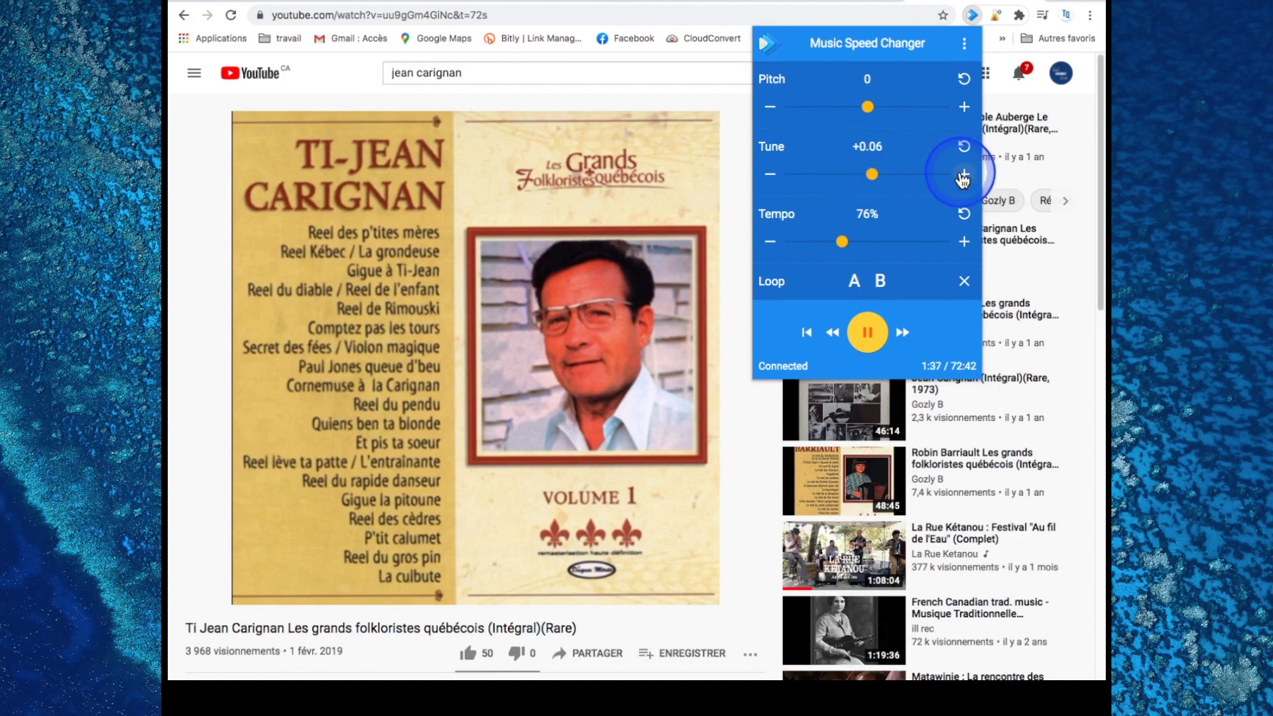
{"action": "left_click", "coordinate": [873, 182]}
{"action": "left_click", "coordinate": [963, 147]}
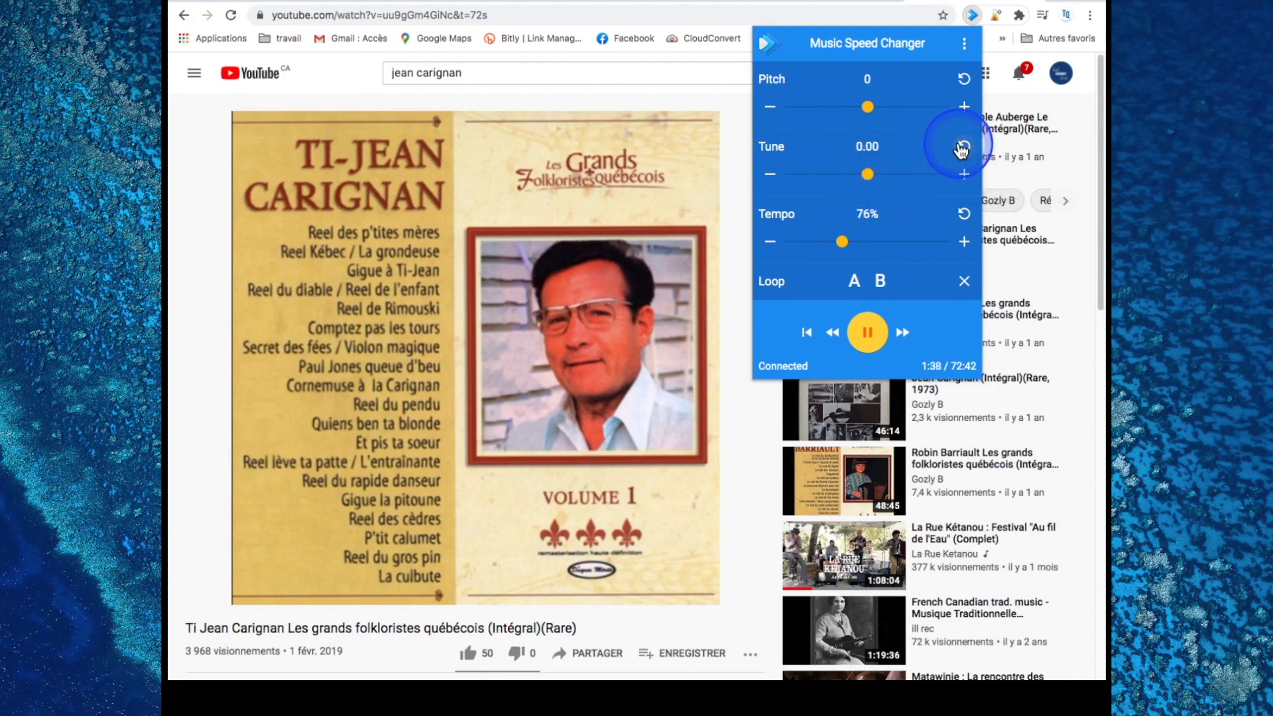
{"action": "left_click", "coordinate": [855, 189]}
{"action": "left_click", "coordinate": [868, 107]}
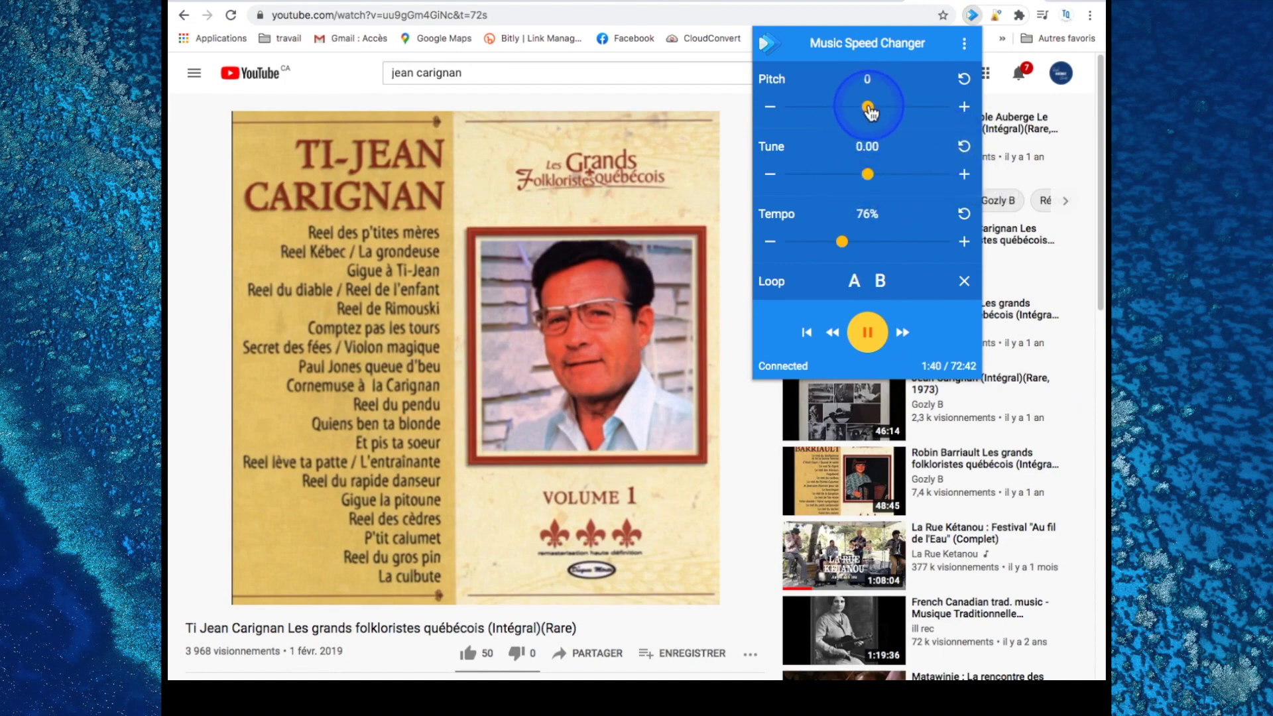
{"action": "left_click", "coordinate": [963, 108]}
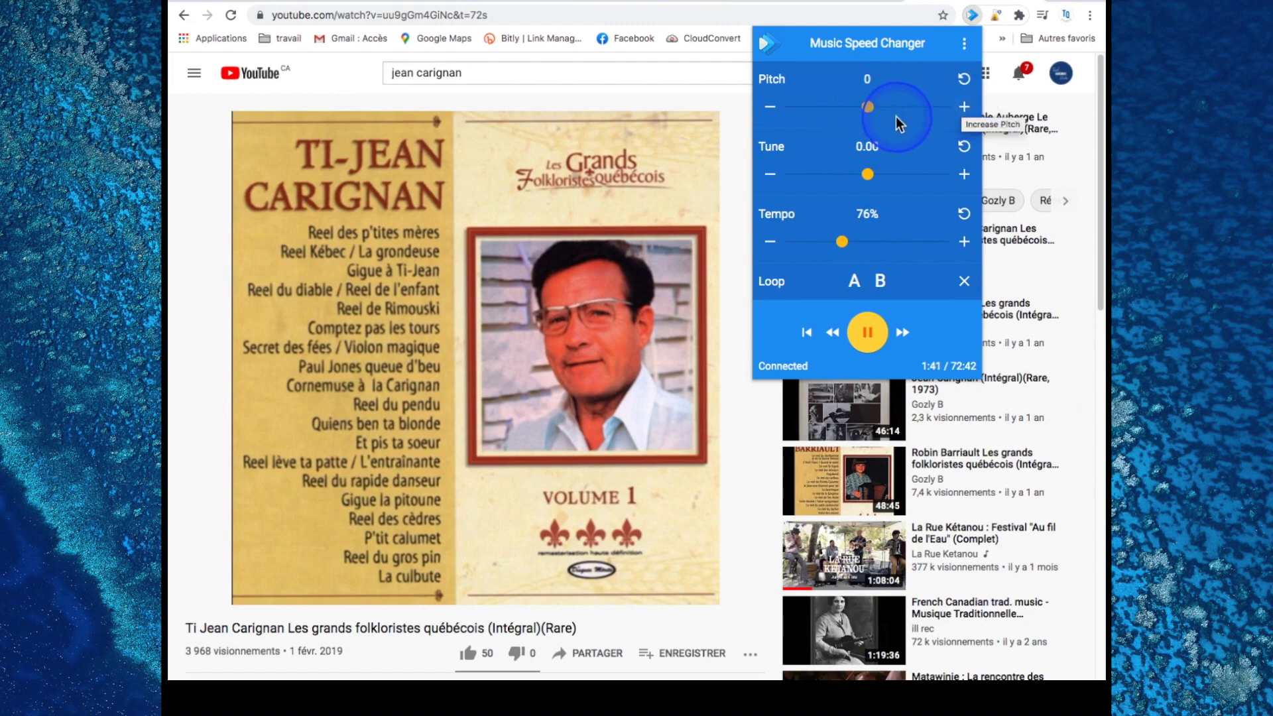